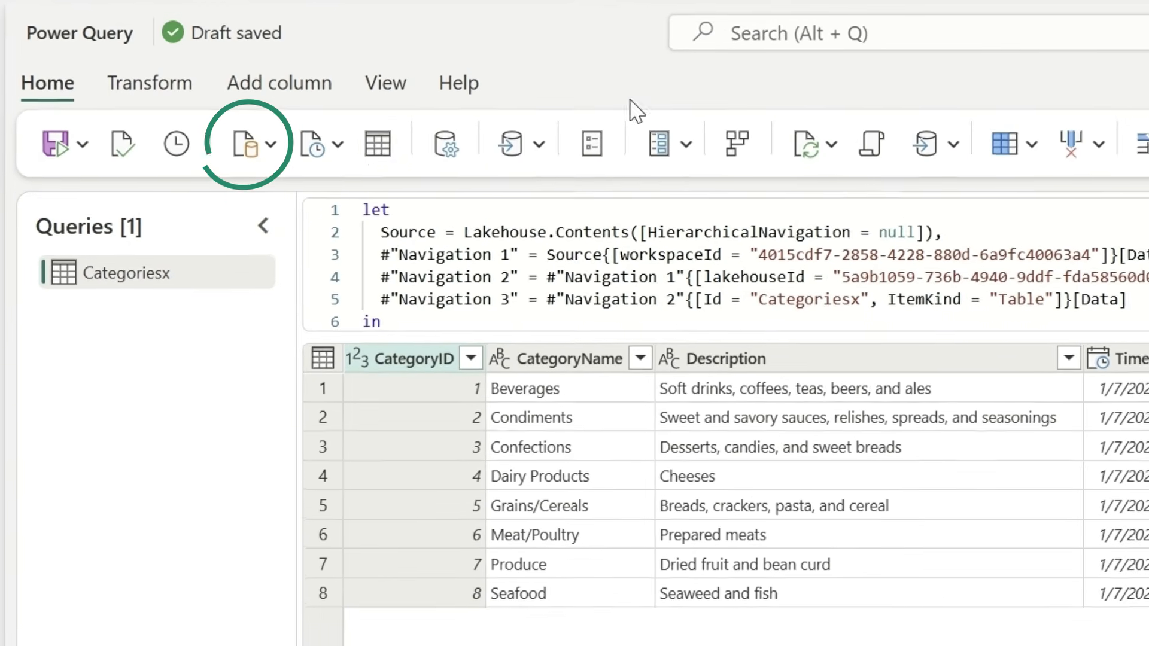
Step: Add a new data source to the dataflow by searching for "lakehouse" and choosing the Microsoft Fabric Lakehouse connector
{"action": "left_click", "coordinate": [271, 145]}
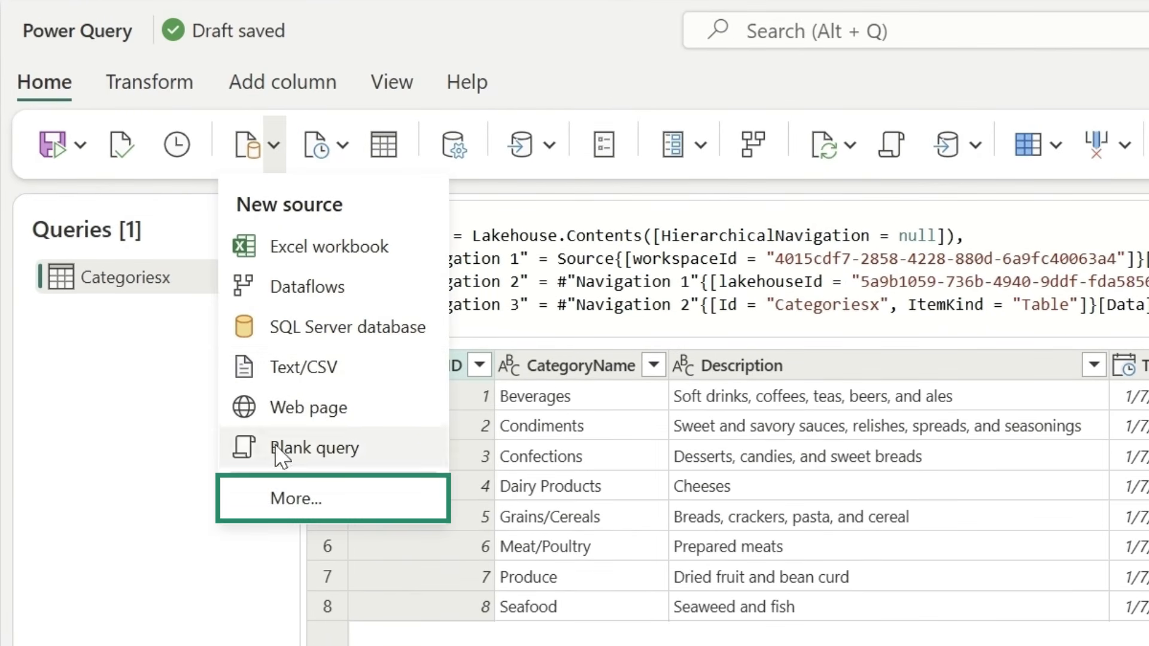
{"action": "left_click", "coordinate": [309, 506]}
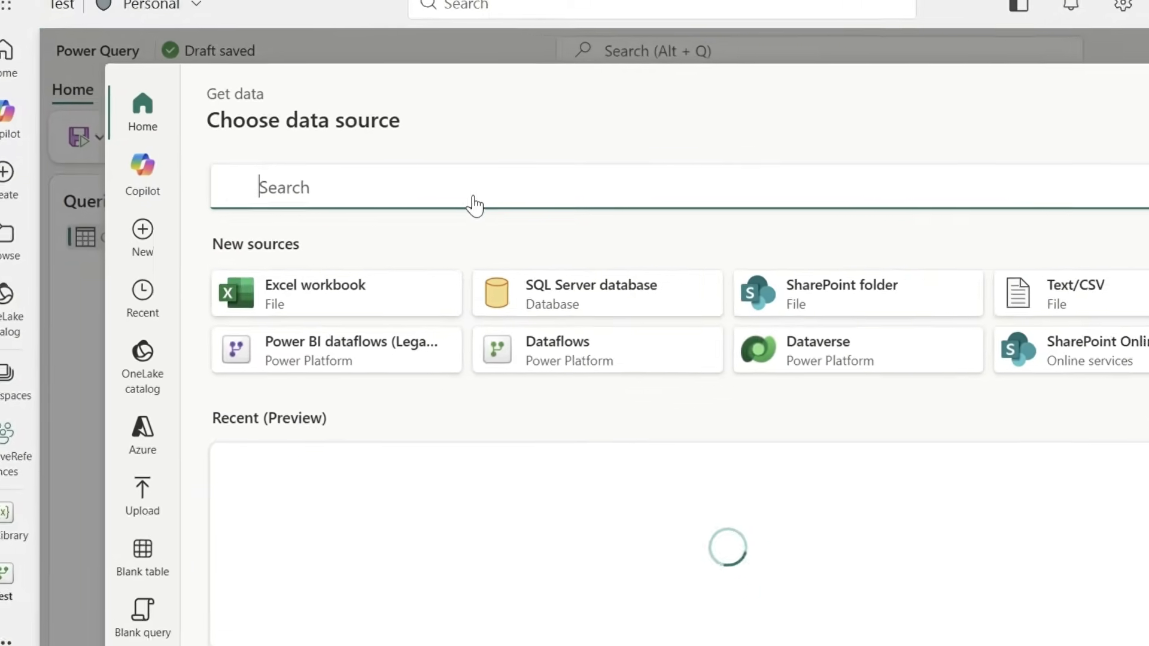
{"action": "type", "text": "lakeh"}
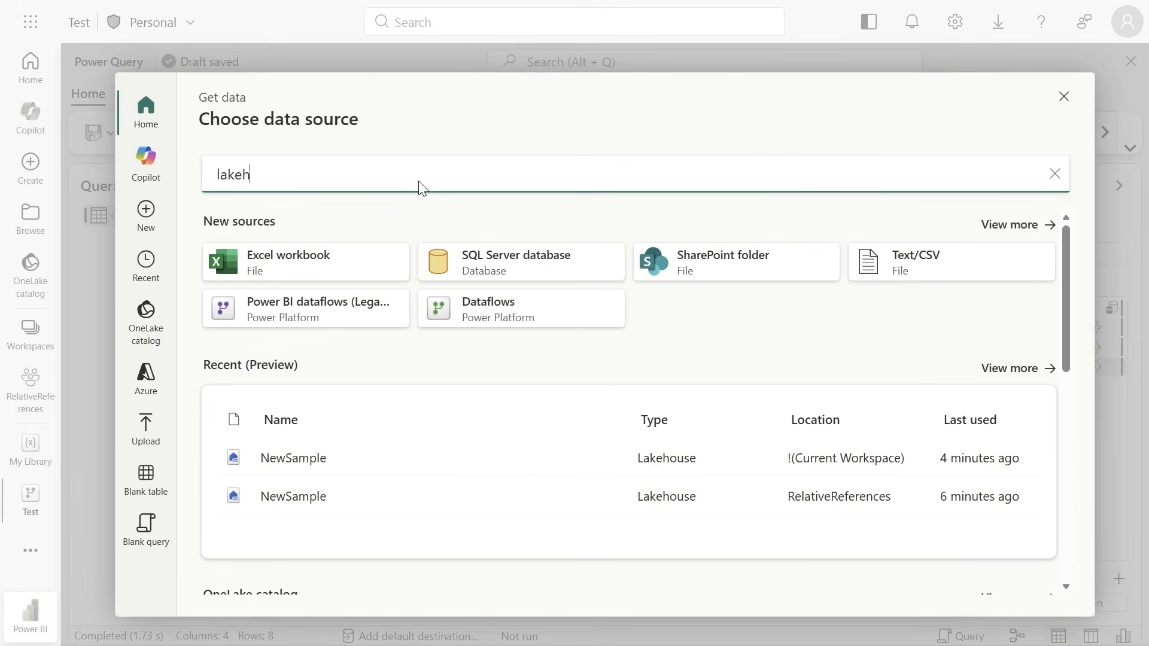
{"action": "type", "text": "ouse"}
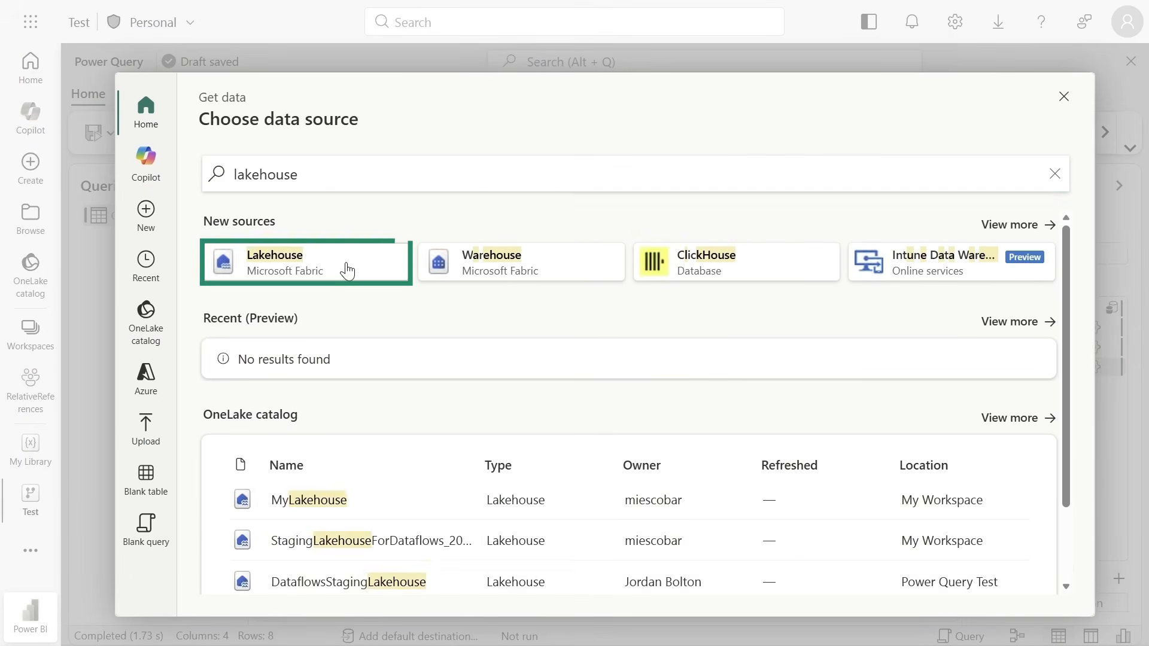
{"action": "left_click", "coordinate": [346, 266]}
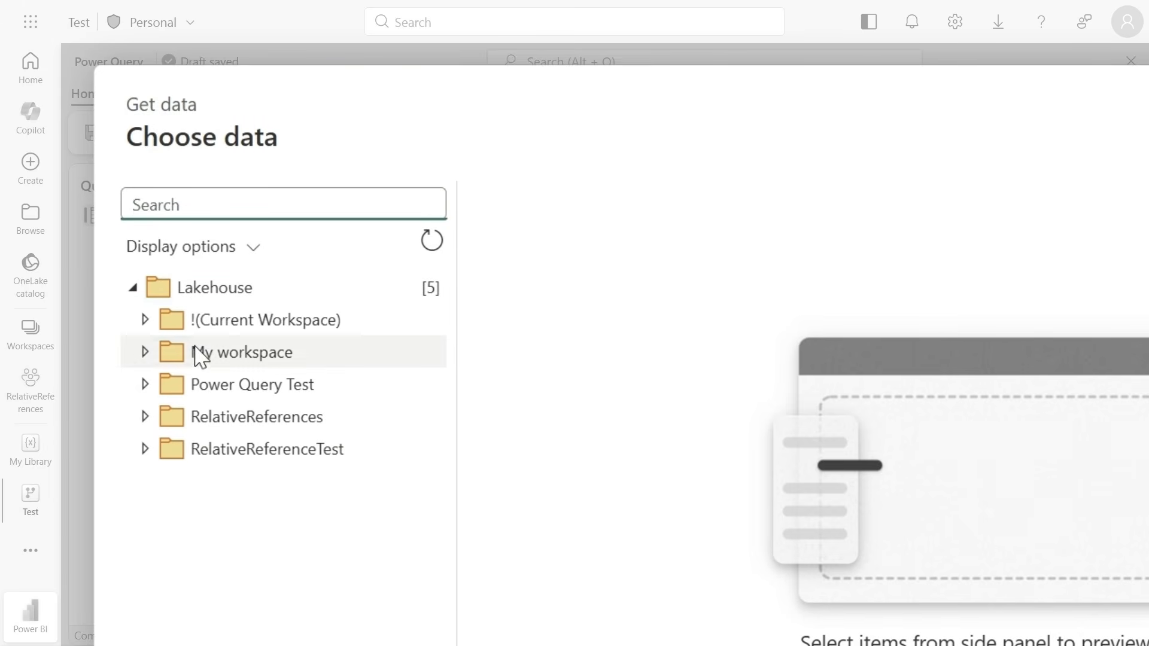
Step: Select the Categoriesx table in the NewSample lakehouse under !(Current Workspace) and create a query from it
{"action": "left_click", "coordinate": [145, 320]}
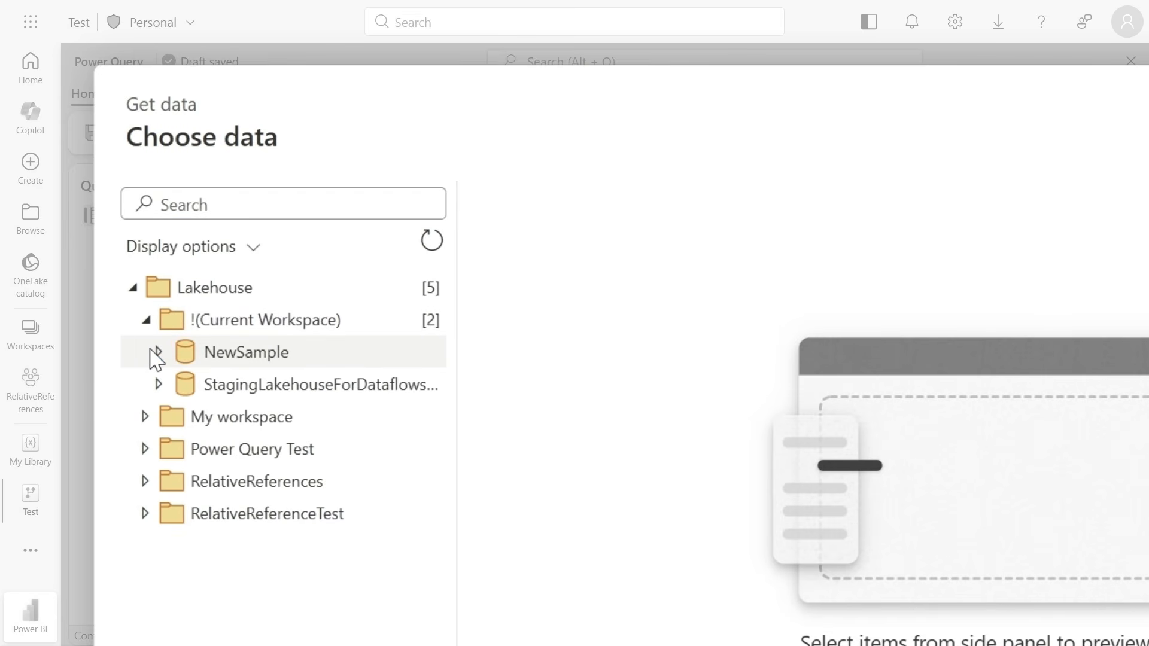
{"action": "left_click", "coordinate": [157, 353]}
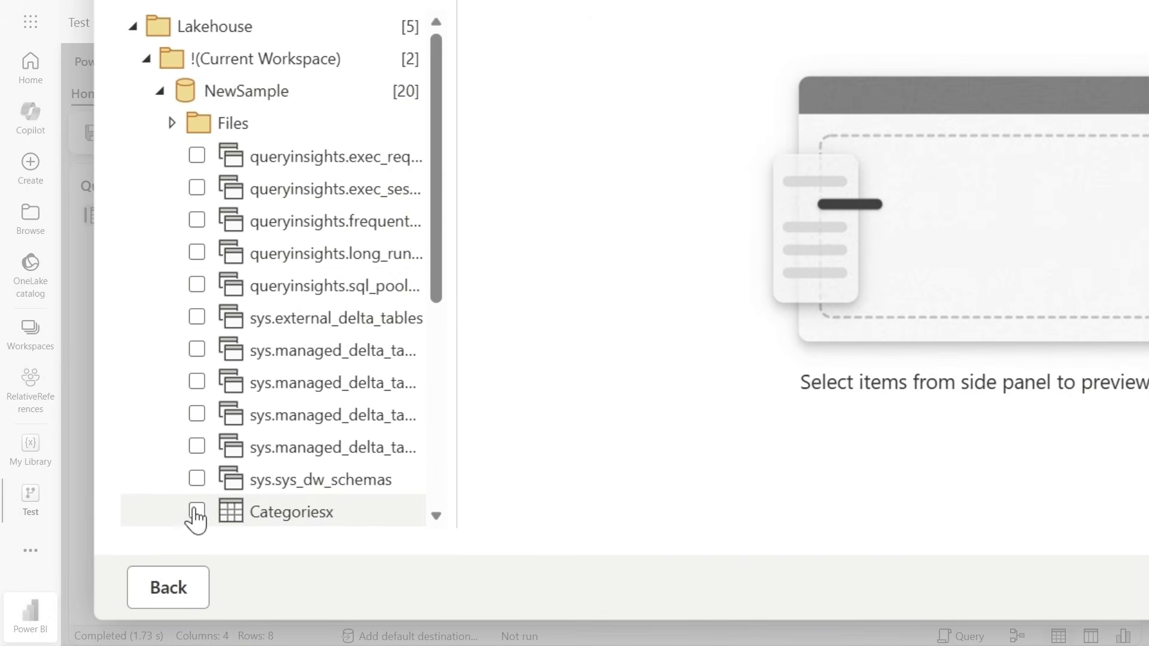
{"action": "left_click", "coordinate": [197, 513]}
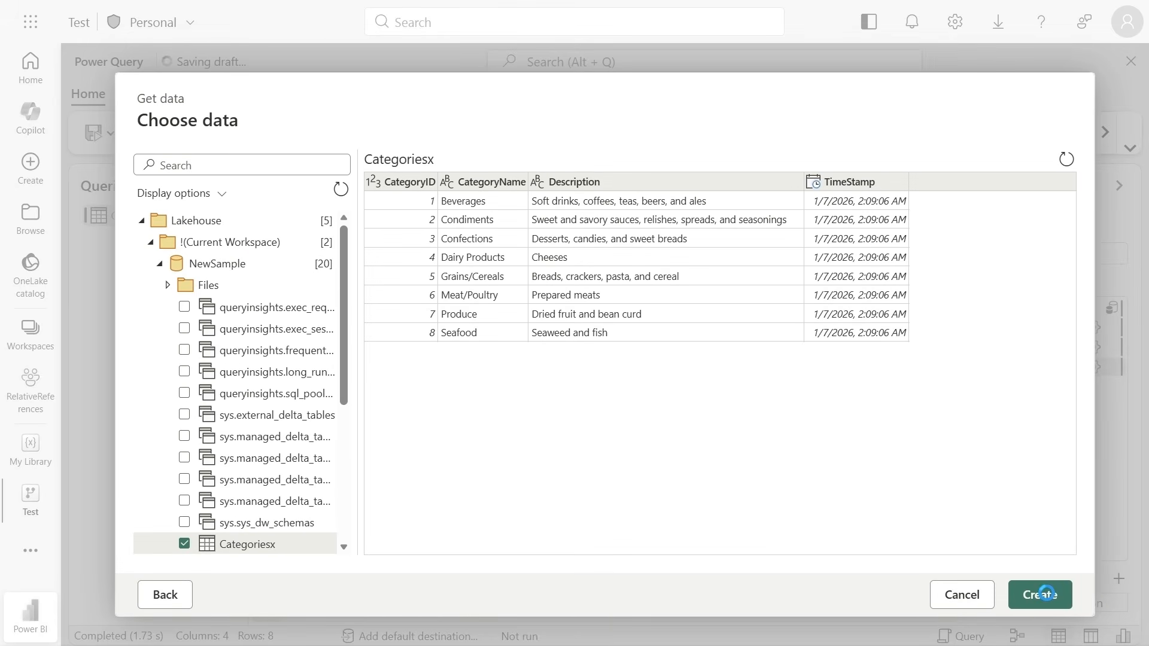
{"action": "left_click", "coordinate": [1044, 594]}
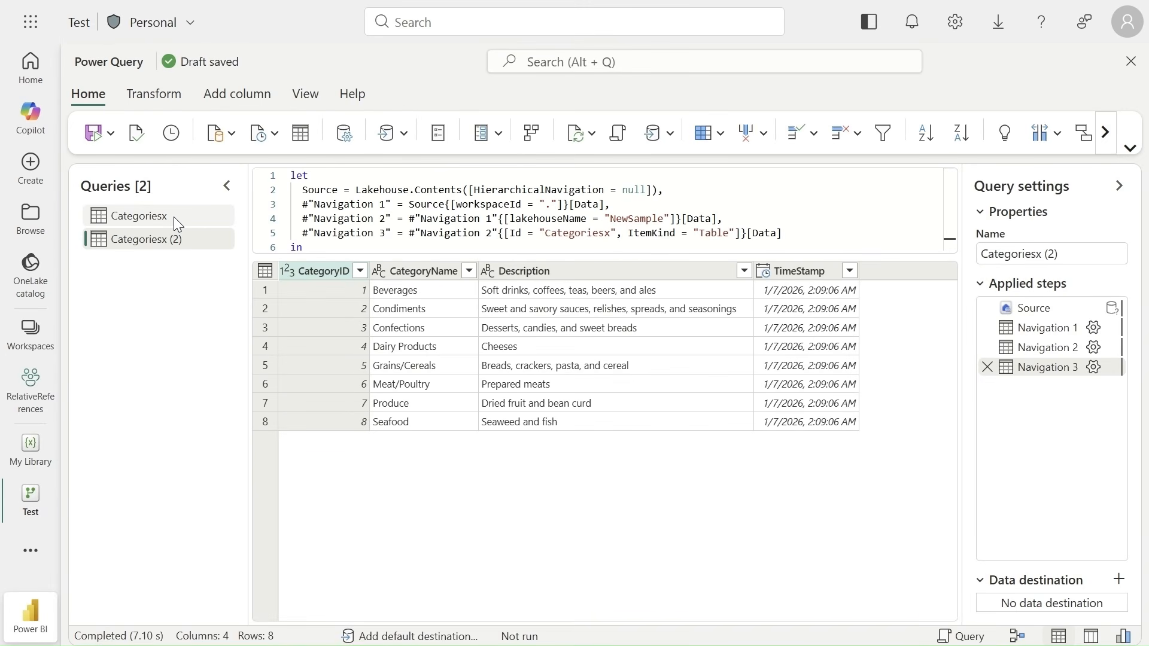
Step: Edit the Navigation 2 step of the original Categoriesx query to point to Categoriesx in NewSample under !(Current Workspace)
{"action": "left_click", "coordinate": [173, 217]}
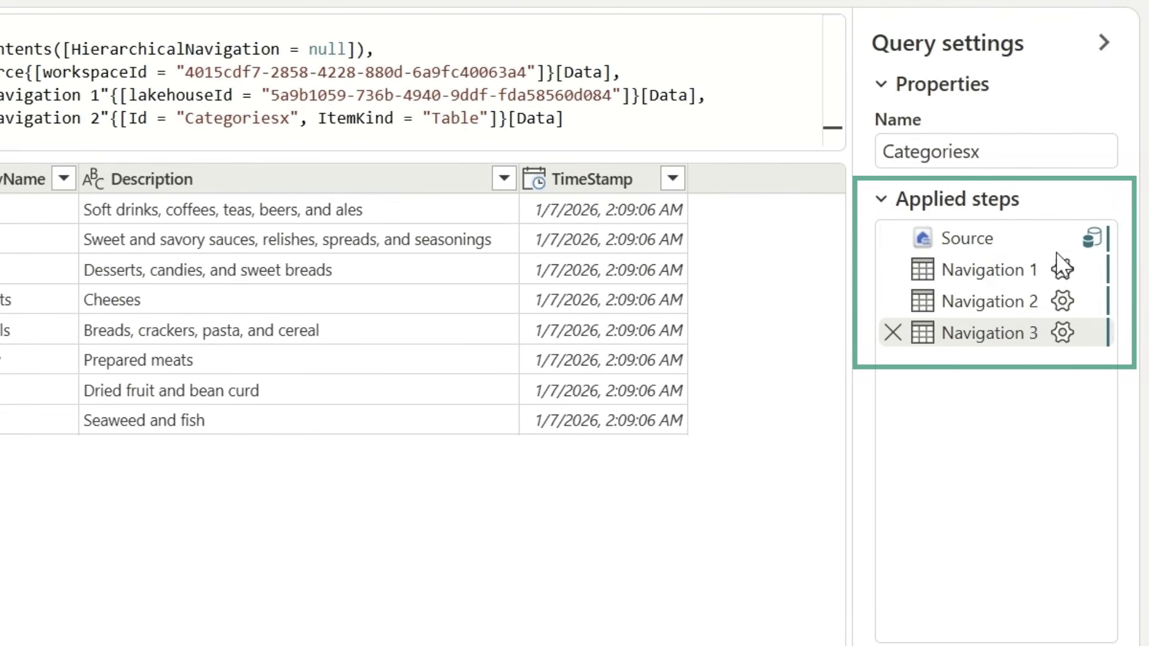
{"action": "mouse_move", "coordinate": [1063, 302]}
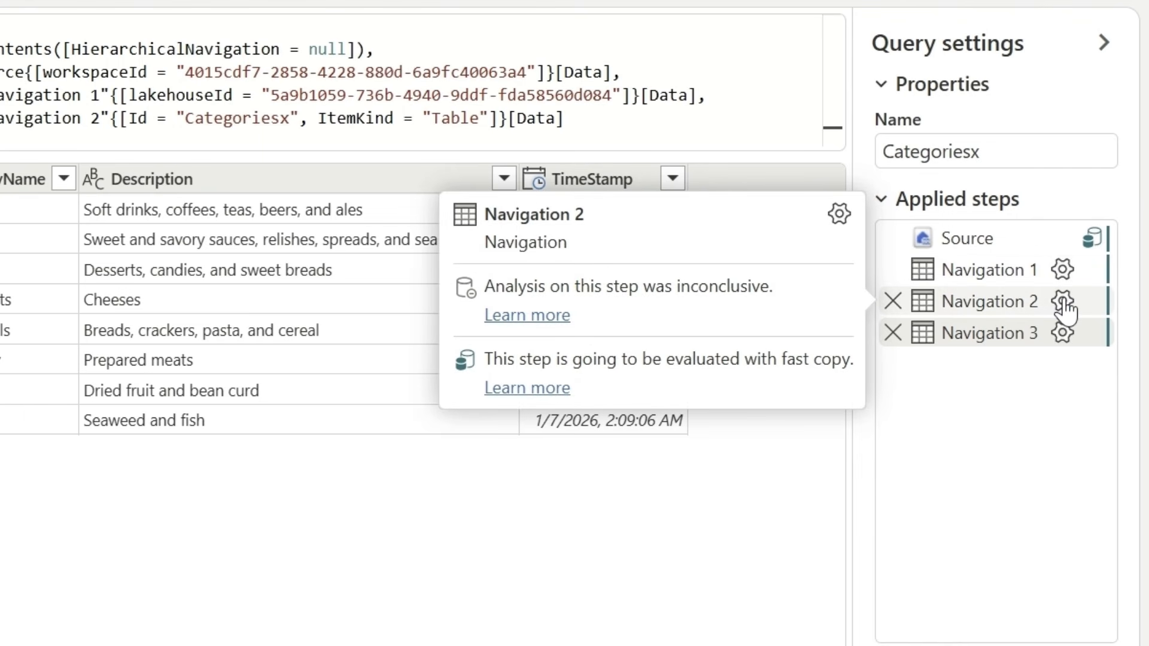
{"action": "left_click", "coordinate": [1063, 301]}
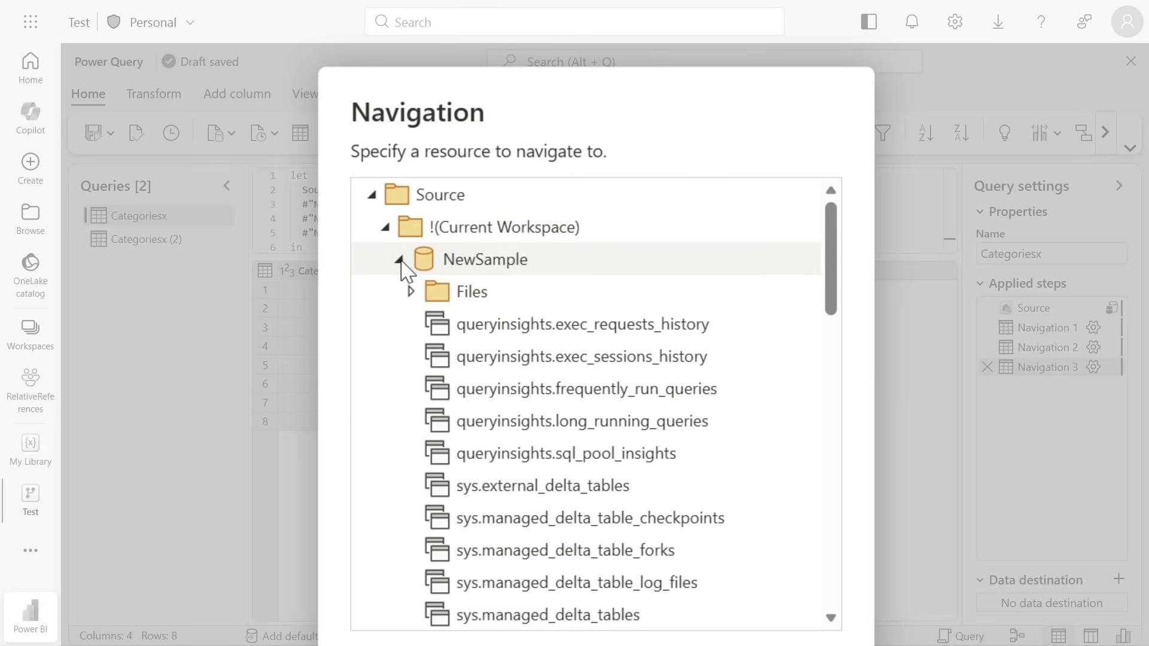
{"action": "scroll", "coordinate": [513, 389], "scroll_direction": "down", "scroll_amount": 4}
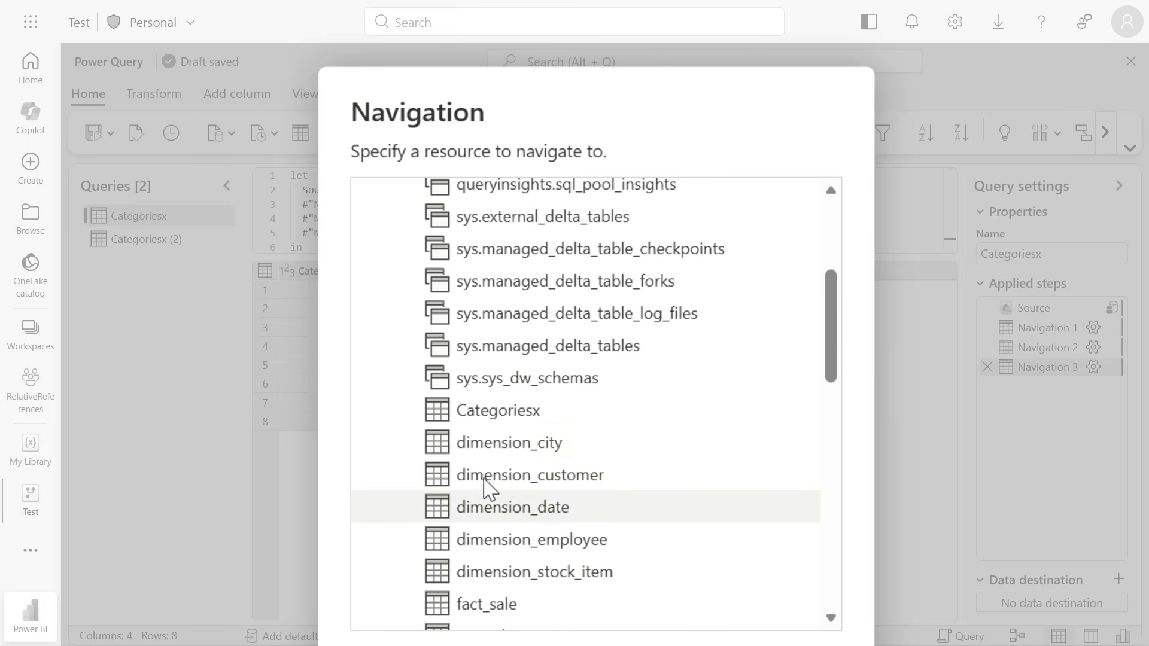
{"action": "left_click", "coordinate": [481, 413]}
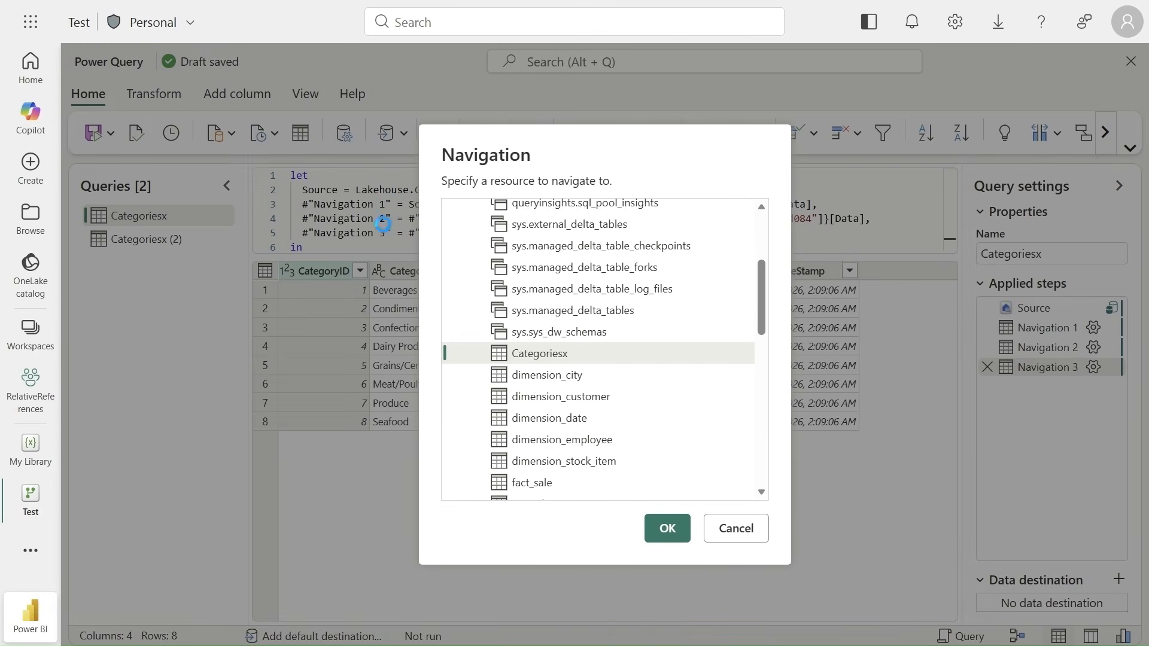
{"action": "key", "text": "Return"}
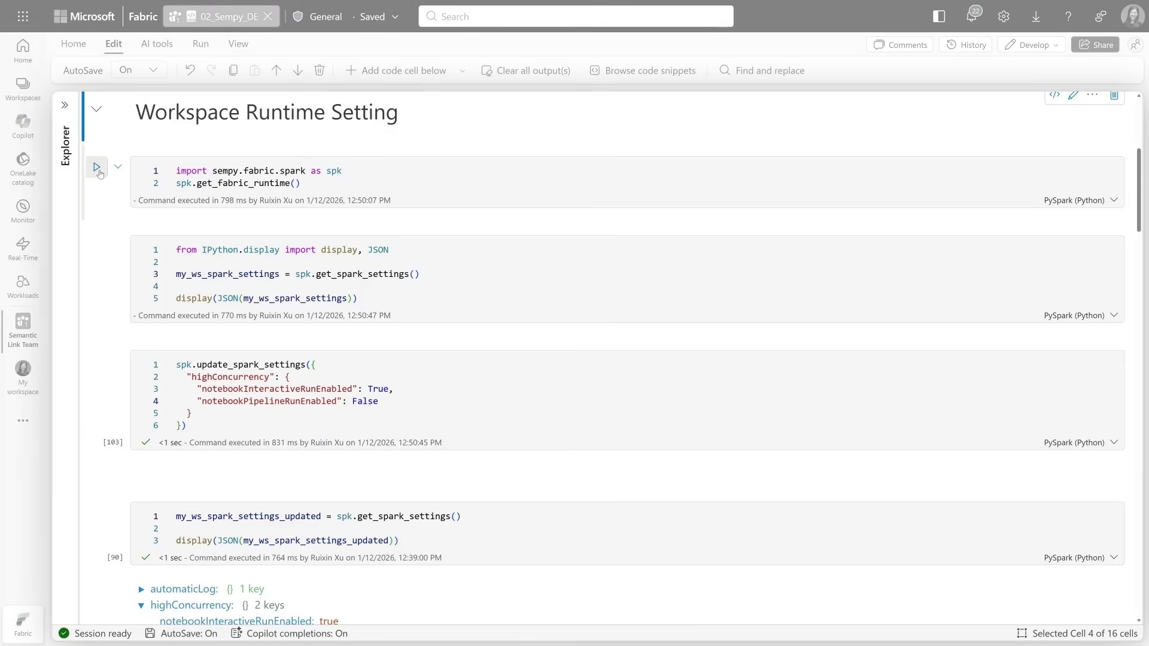
Step: Run the Fabric runtime and Spark settings cells in the notebook, and expand the highConcurrency settings in the output
{"action": "left_click", "coordinate": [96, 168]}
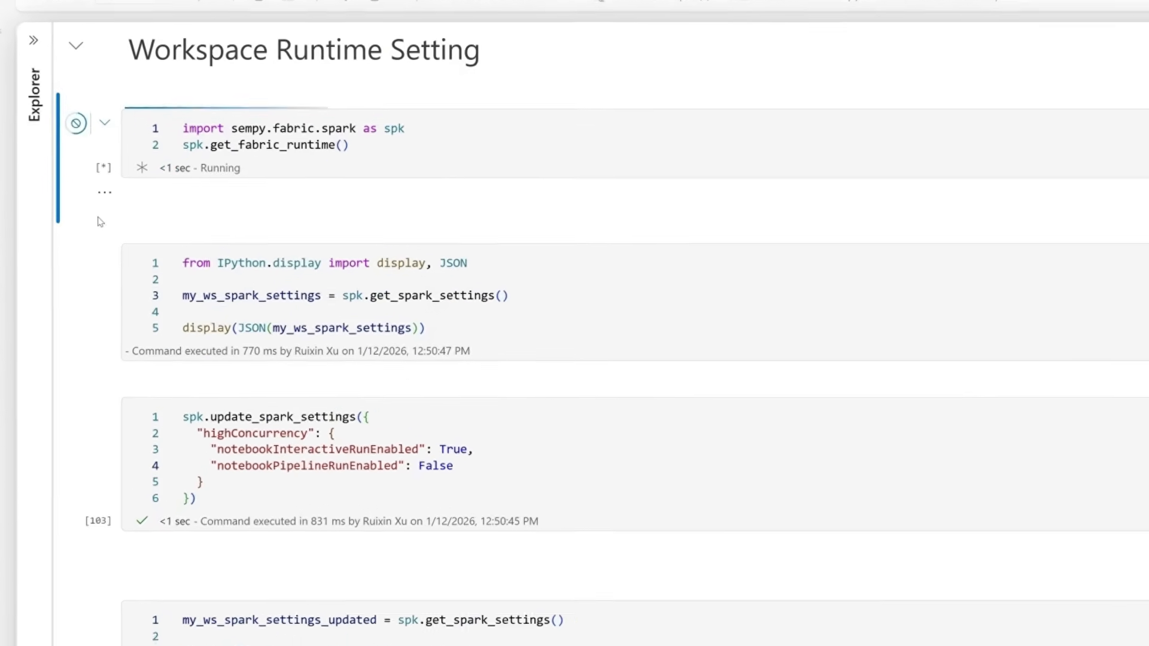
{"action": "left_click", "coordinate": [76, 259]}
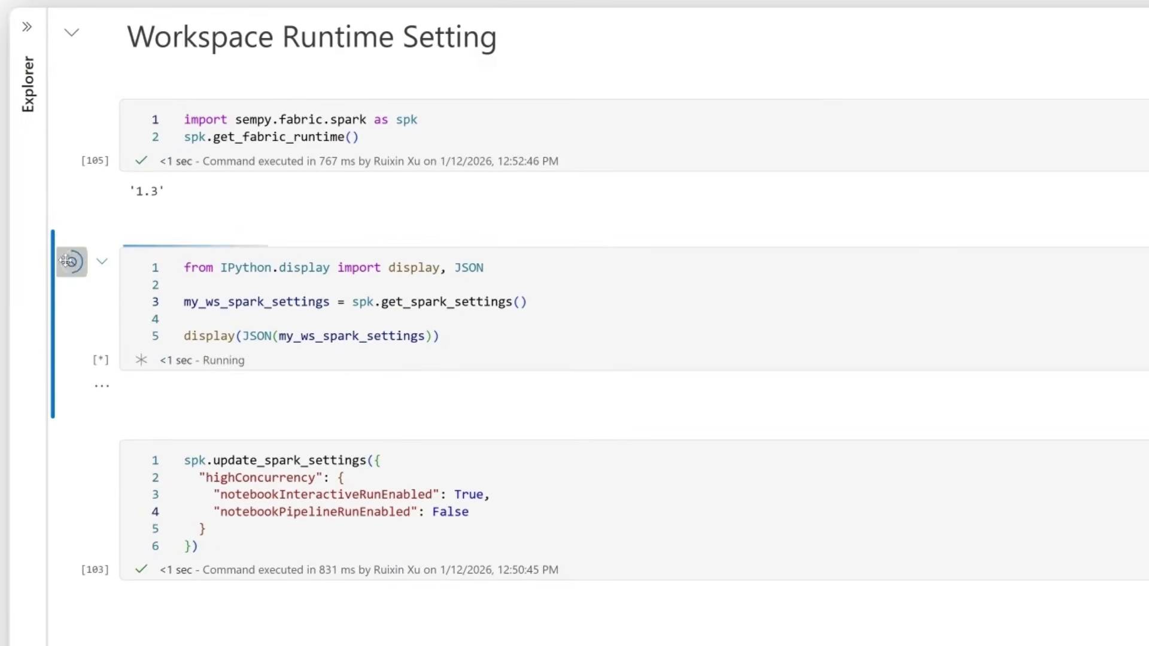
{"action": "left_click", "coordinate": [135, 429]}
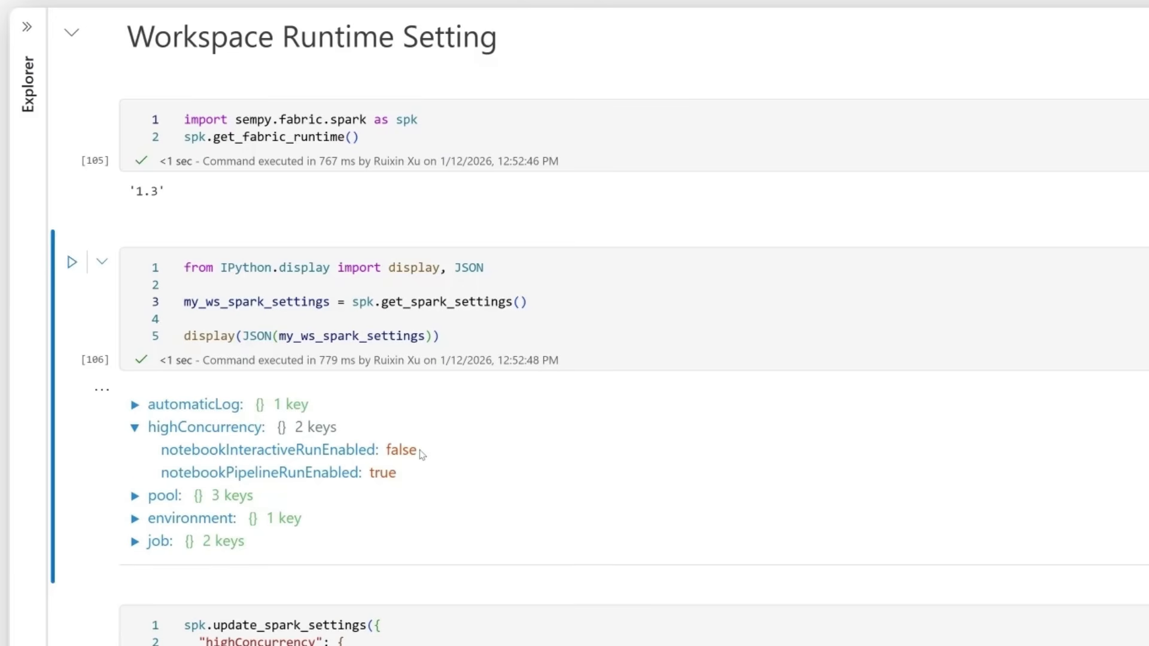
Step: Update the workspace's highConcurrency settings to notebookInteractiveRunEnabled True and notebookPipelineRunEnabled False, and display the updated values
{"action": "scroll", "coordinate": [423, 454], "scroll_direction": "down", "scroll_amount": 5}
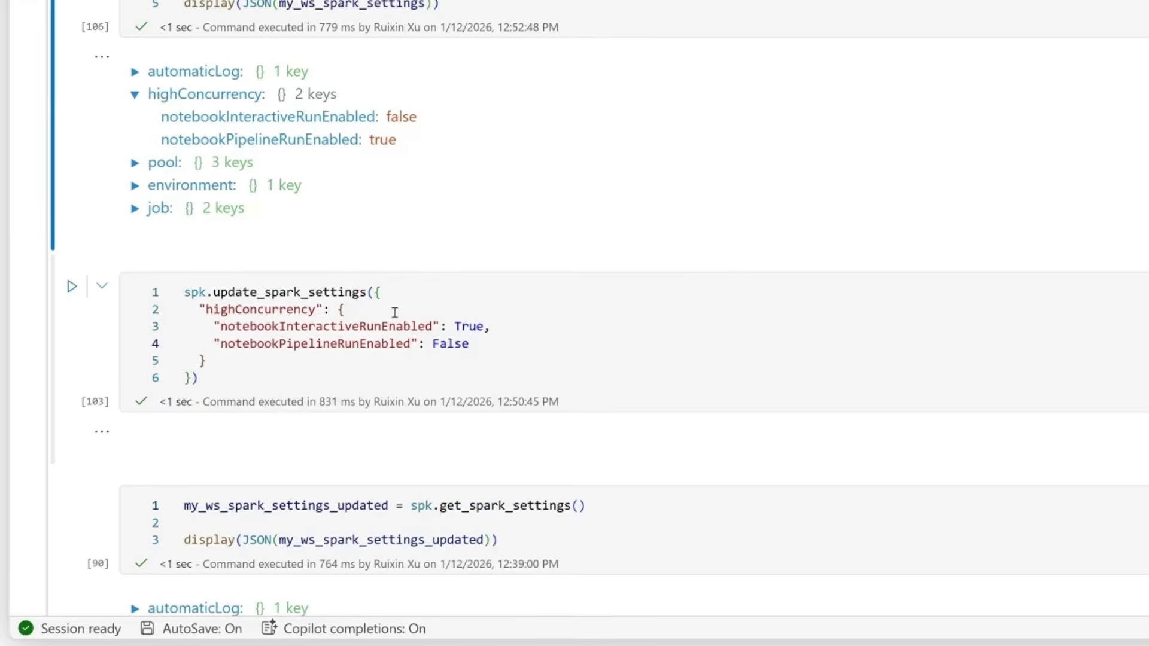
{"action": "left_click", "coordinate": [72, 287]}
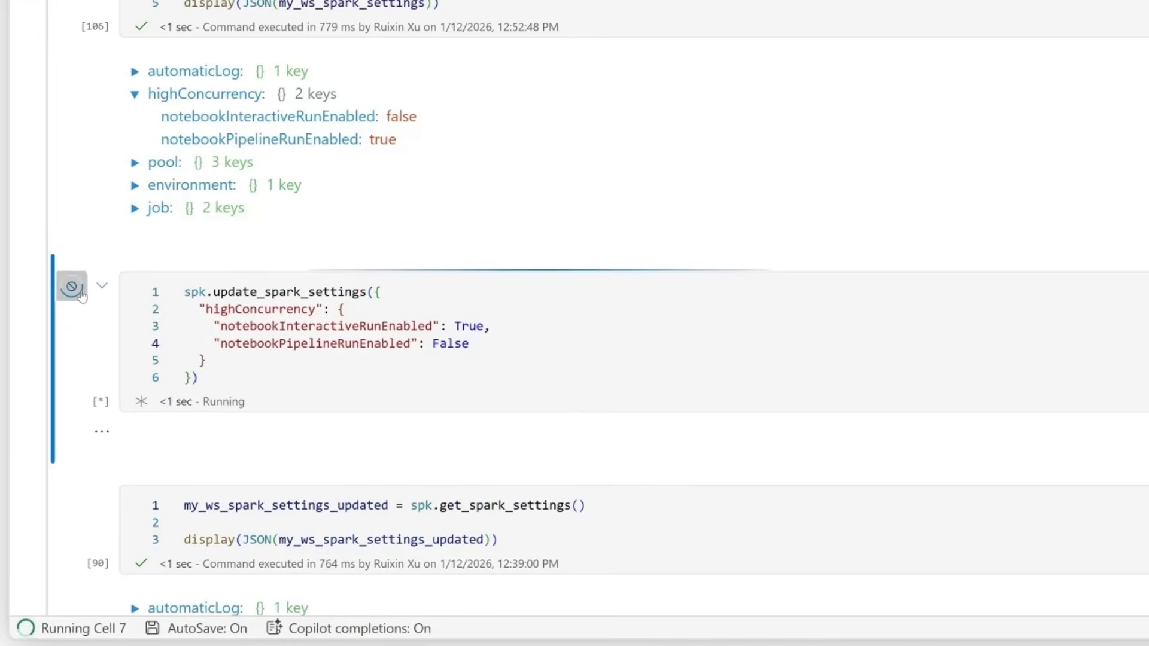
{"action": "scroll", "coordinate": [83, 336], "scroll_direction": "down", "scroll_amount": 2}
{"action": "left_click", "coordinate": [72, 373]}
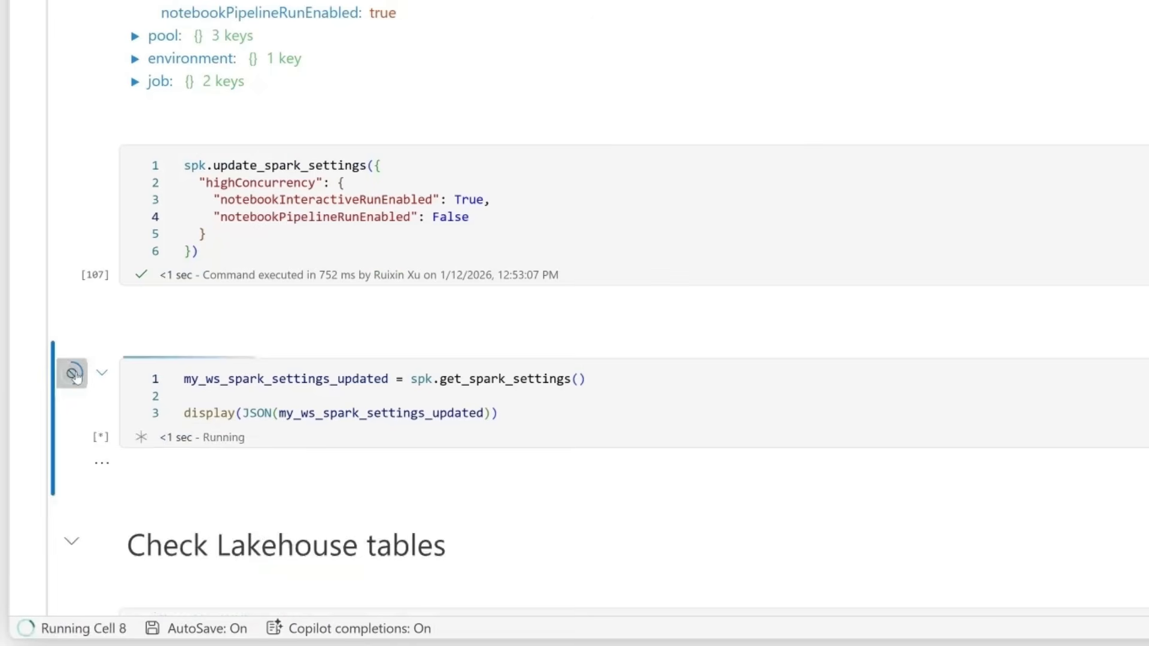
{"action": "left_click", "coordinate": [136, 505]}
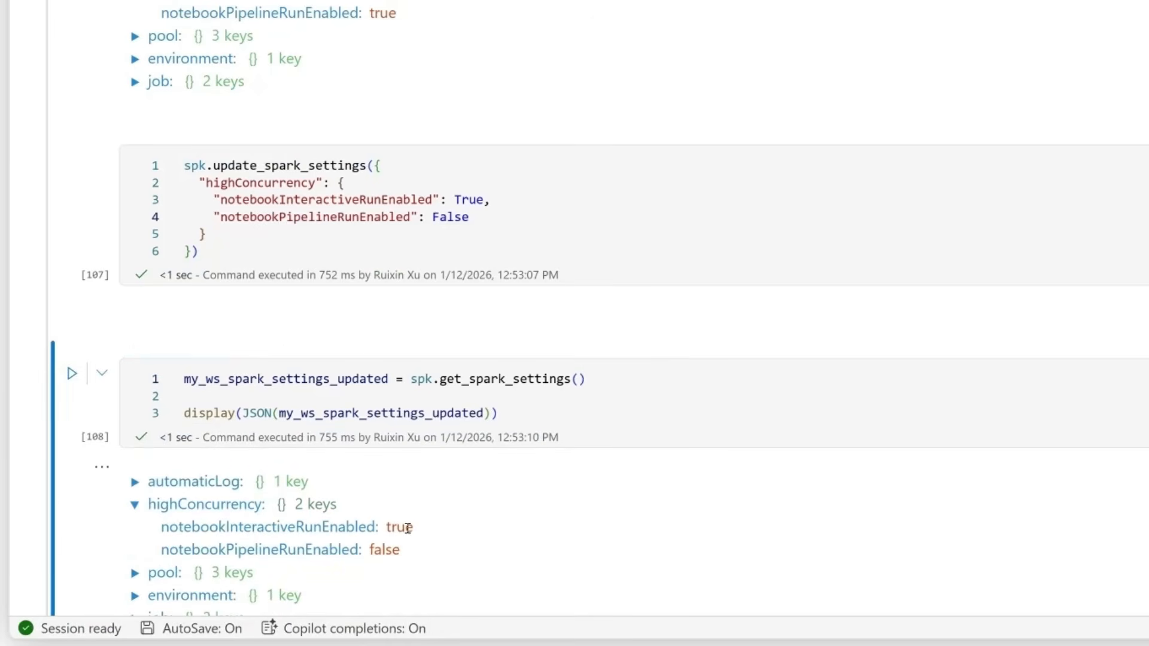
Step: Examine the lakehouse tables list, the some_people table history and its vacuum_lakehouse_tables cell in the notebook
{"action": "scroll", "coordinate": [459, 528], "scroll_direction": "down", "scroll_amount": 5}
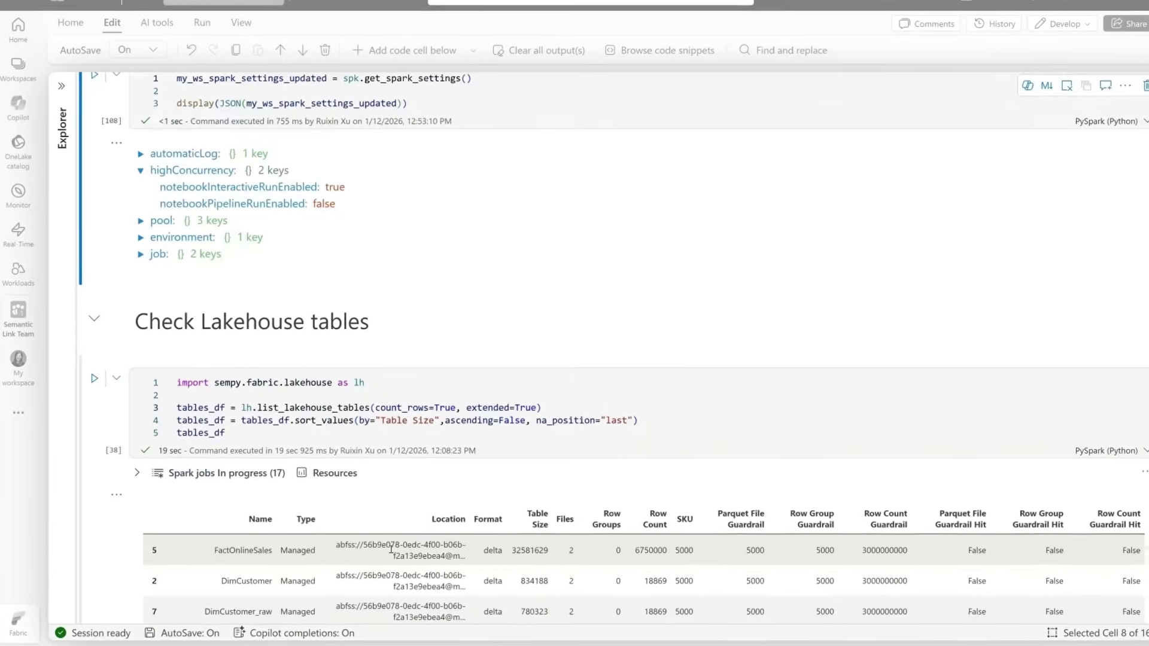
{"action": "scroll", "coordinate": [391, 550], "scroll_direction": "down", "scroll_amount": 3}
{"action": "scroll", "coordinate": [264, 150], "scroll_direction": "down", "scroll_amount": 1}
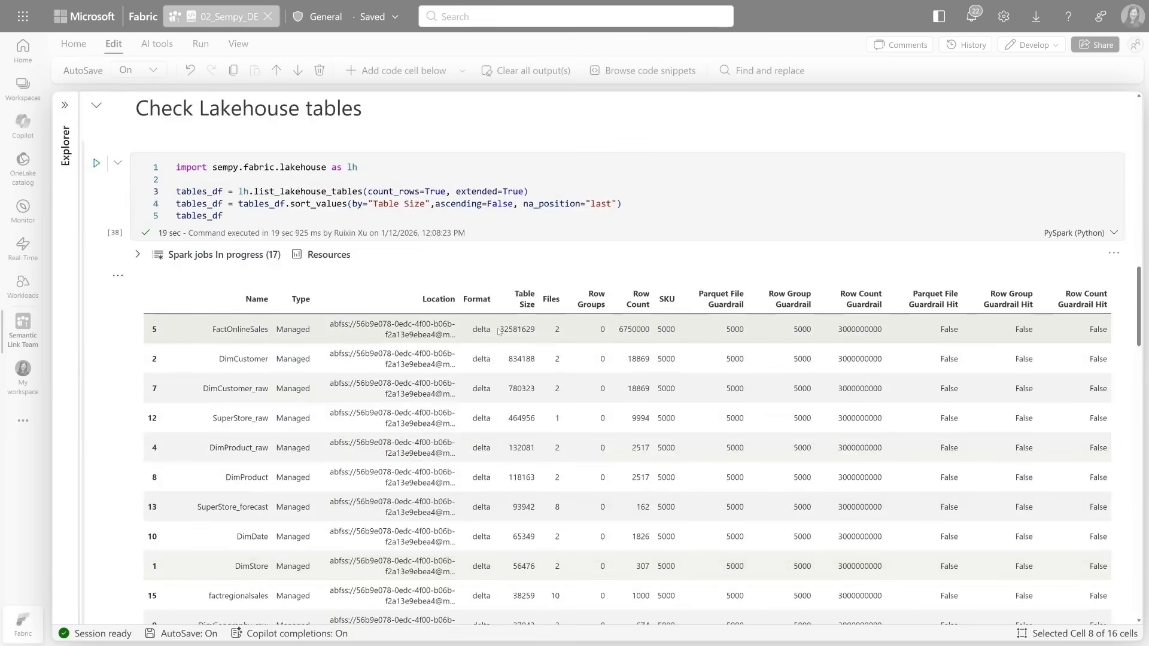
{"action": "scroll", "coordinate": [126, 437], "scroll_direction": "down", "scroll_amount": 3}
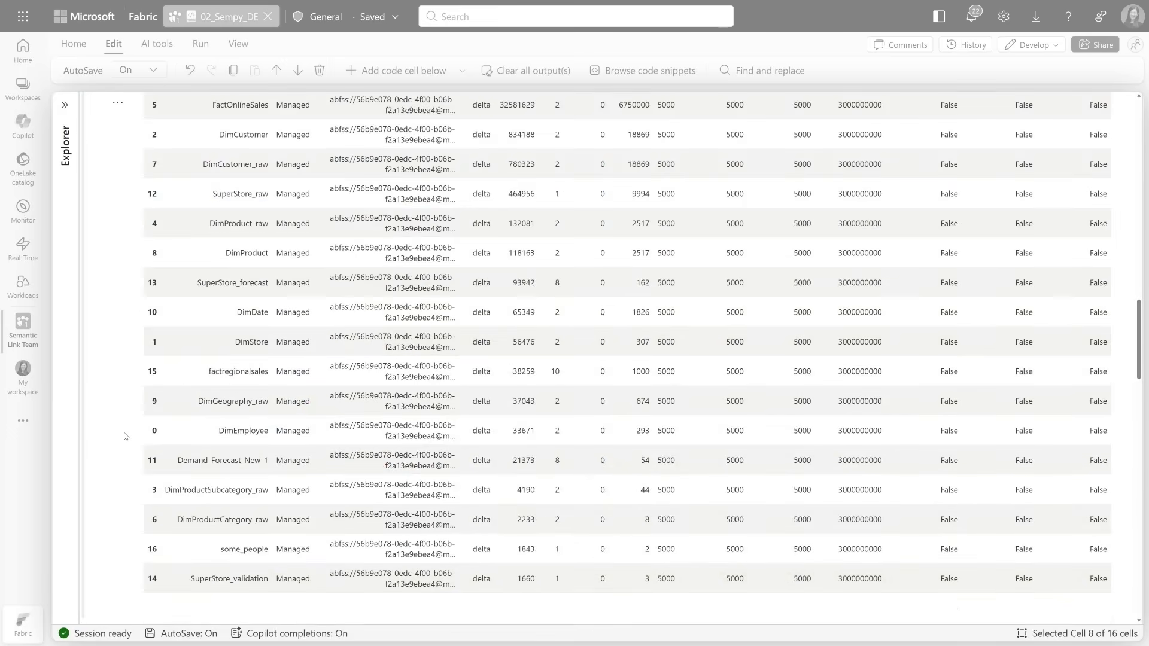
{"action": "scroll", "coordinate": [125, 437], "scroll_direction": "down", "scroll_amount": 4}
{"action": "scroll", "coordinate": [125, 437], "scroll_direction": "down", "scroll_amount": 3}
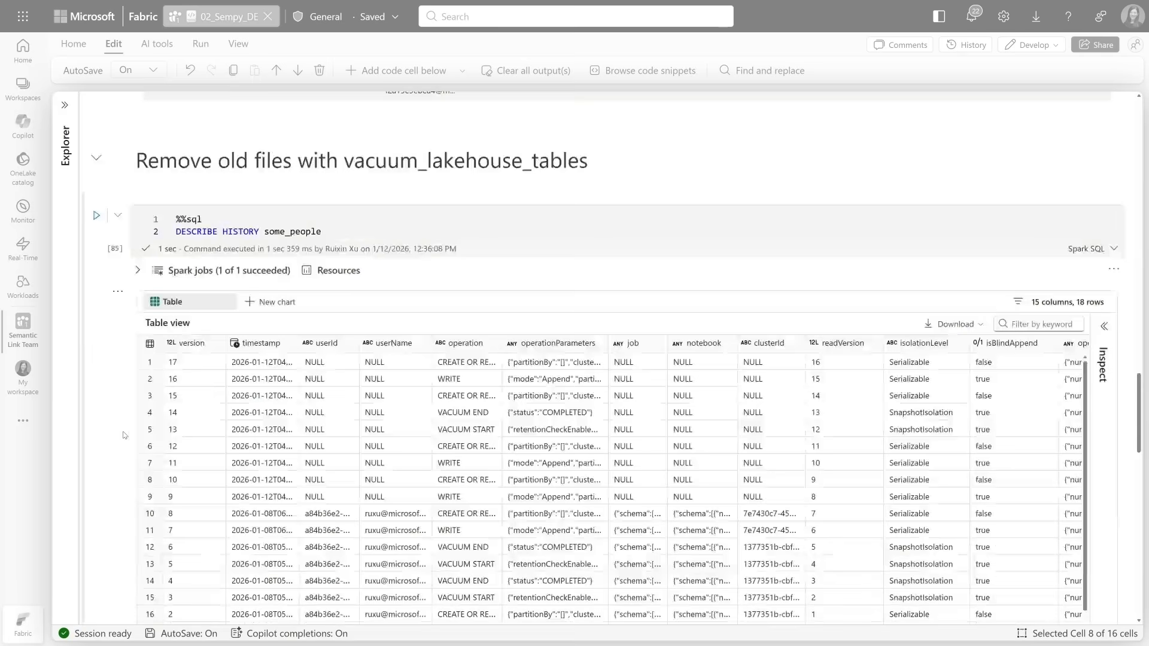
{"action": "scroll", "coordinate": [125, 435], "scroll_direction": "down", "scroll_amount": 1}
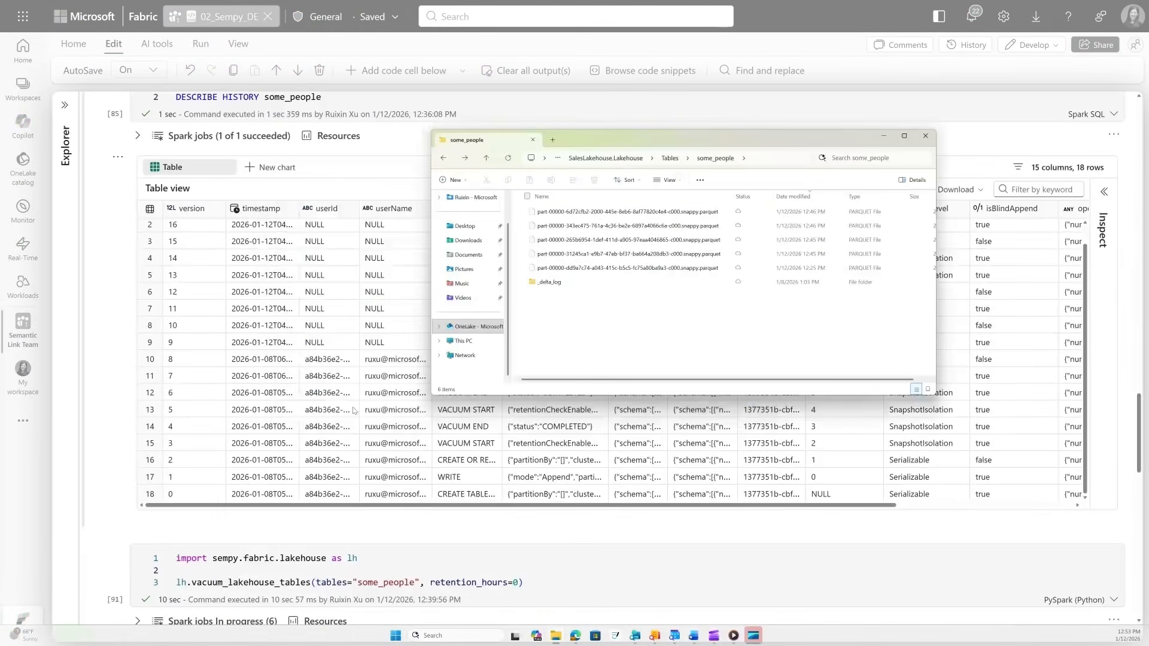
{"action": "scroll", "coordinate": [120, 444], "scroll_direction": "down", "scroll_amount": 2}
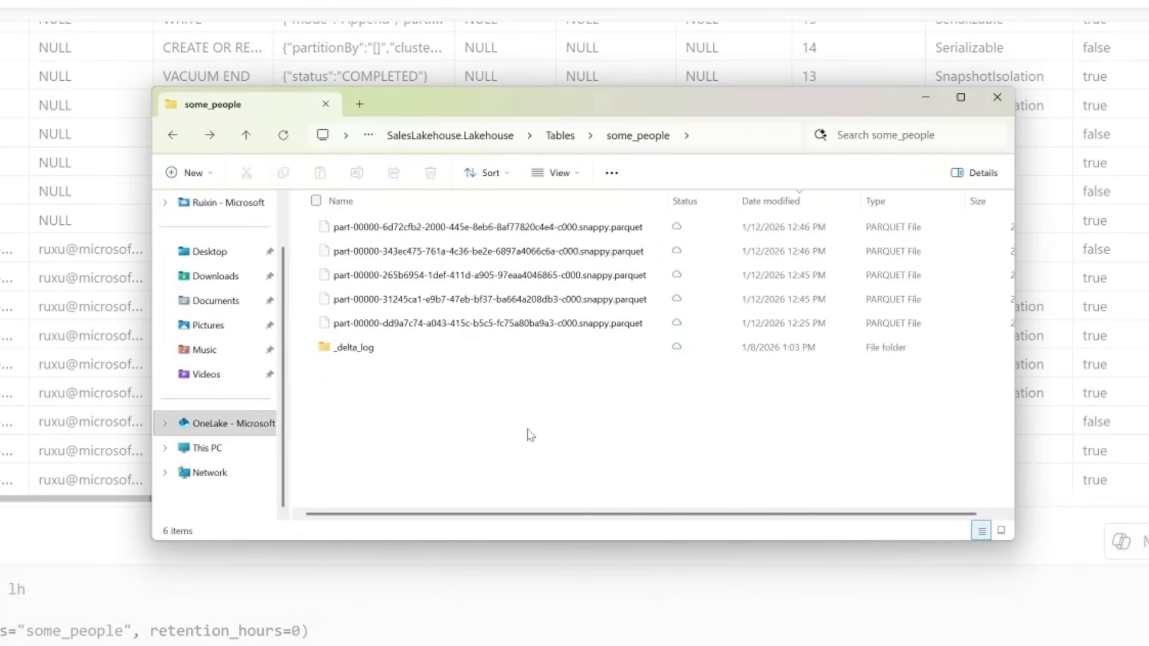
Step: Check the OneLake files of the some_people table folder in File Explorer and return to the notebook
{"action": "right_click", "coordinate": [235, 436]}
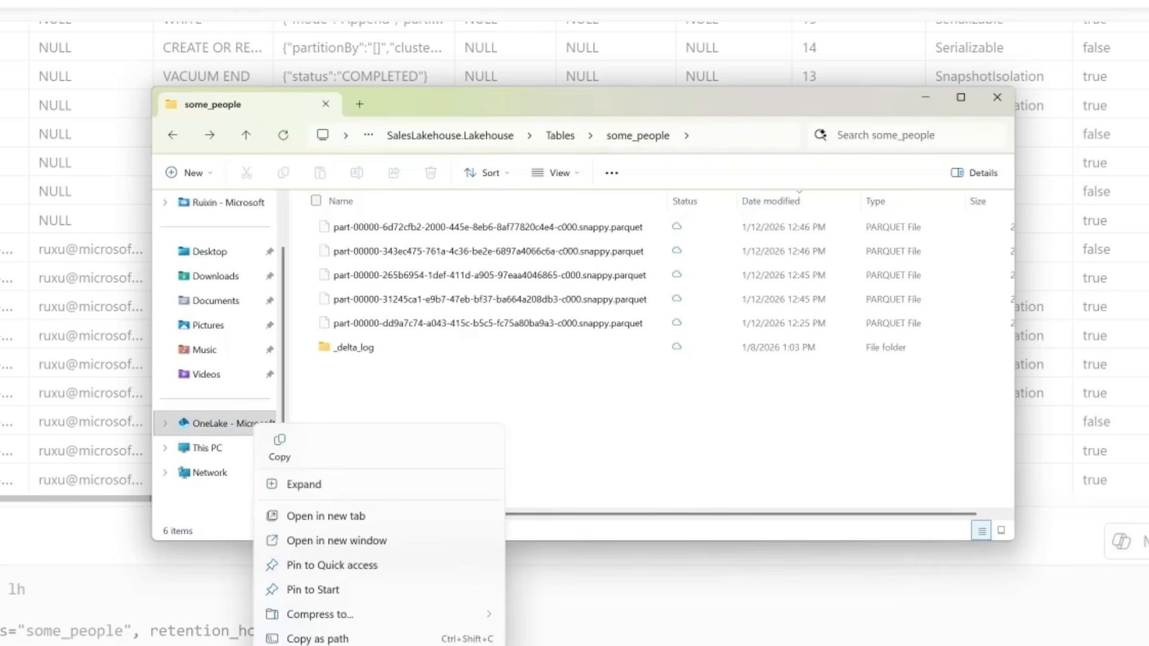
{"action": "key", "text": "Escape"}
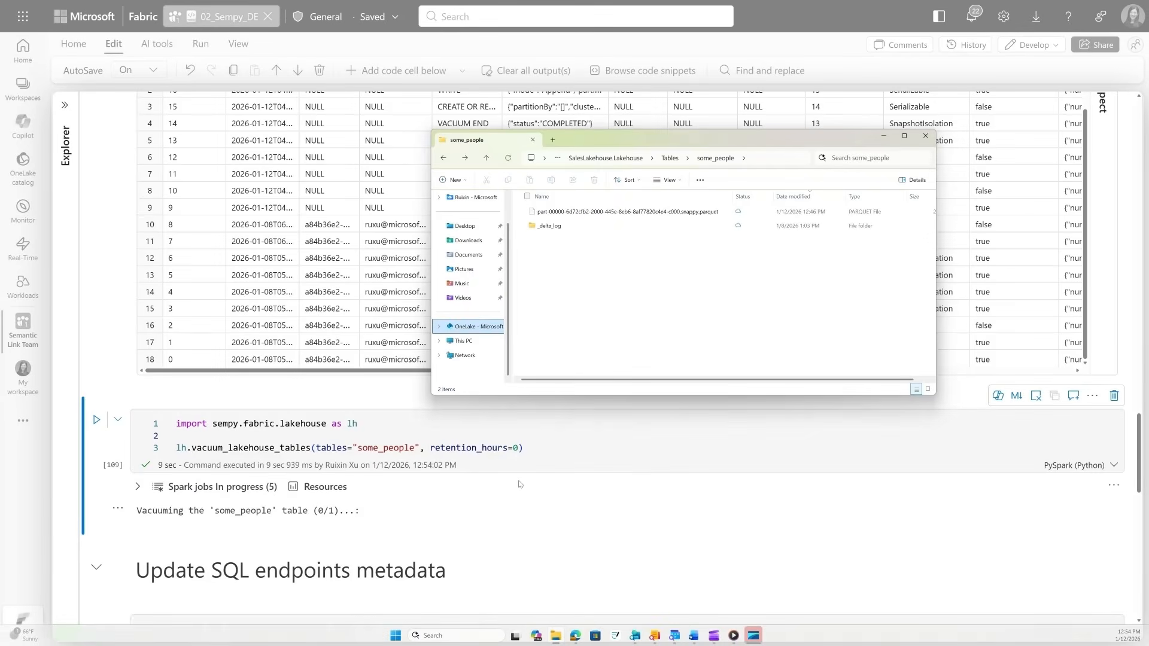
{"action": "left_click", "coordinate": [104, 500]}
Step: Review the notebook's section on updating SQL endpoints metadata
{"action": "scroll", "coordinate": [104, 500], "scroll_direction": "down", "scroll_amount": 3}
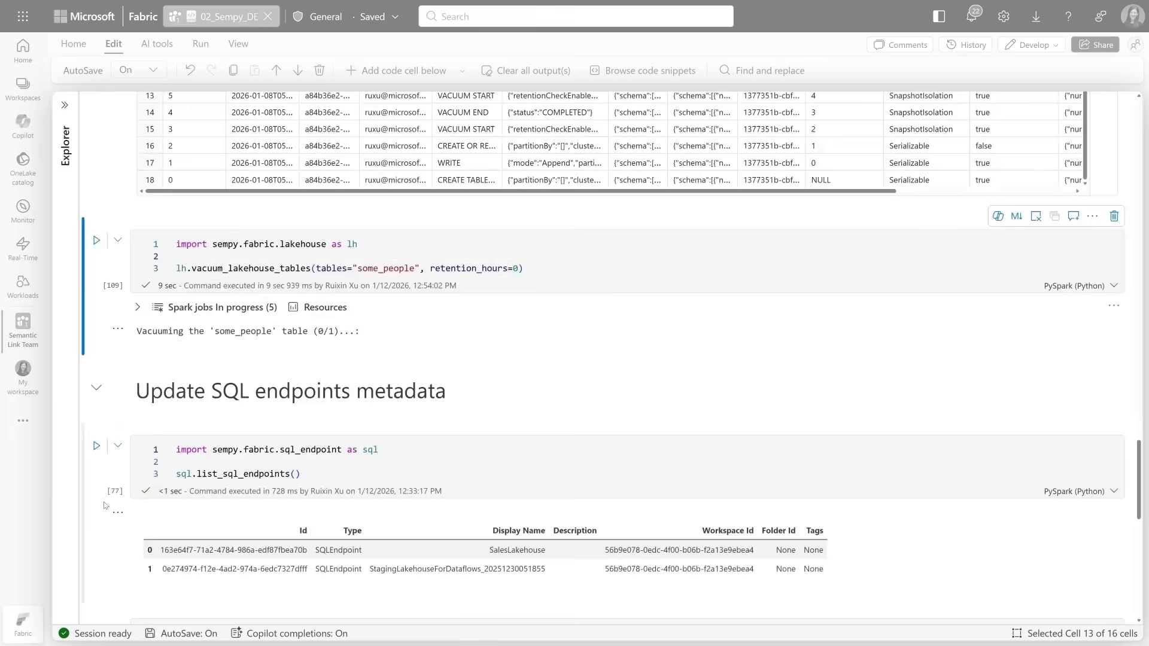
{"action": "scroll", "coordinate": [104, 505], "scroll_direction": "down", "scroll_amount": 4}
{"action": "scroll", "coordinate": [104, 503], "scroll_direction": "down", "scroll_amount": 1}
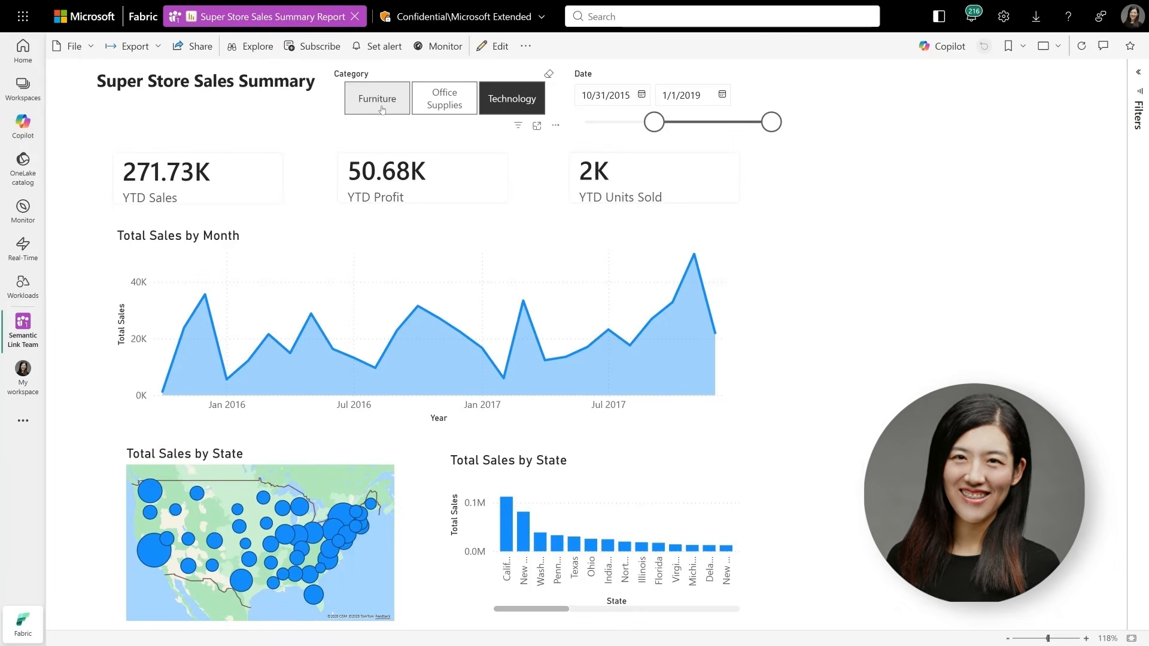
Step: View the Super Store Sales Summary report filtered by the Furniture, Office Supplies and Technology categories in turn
{"action": "left_click", "coordinate": [381, 108]}
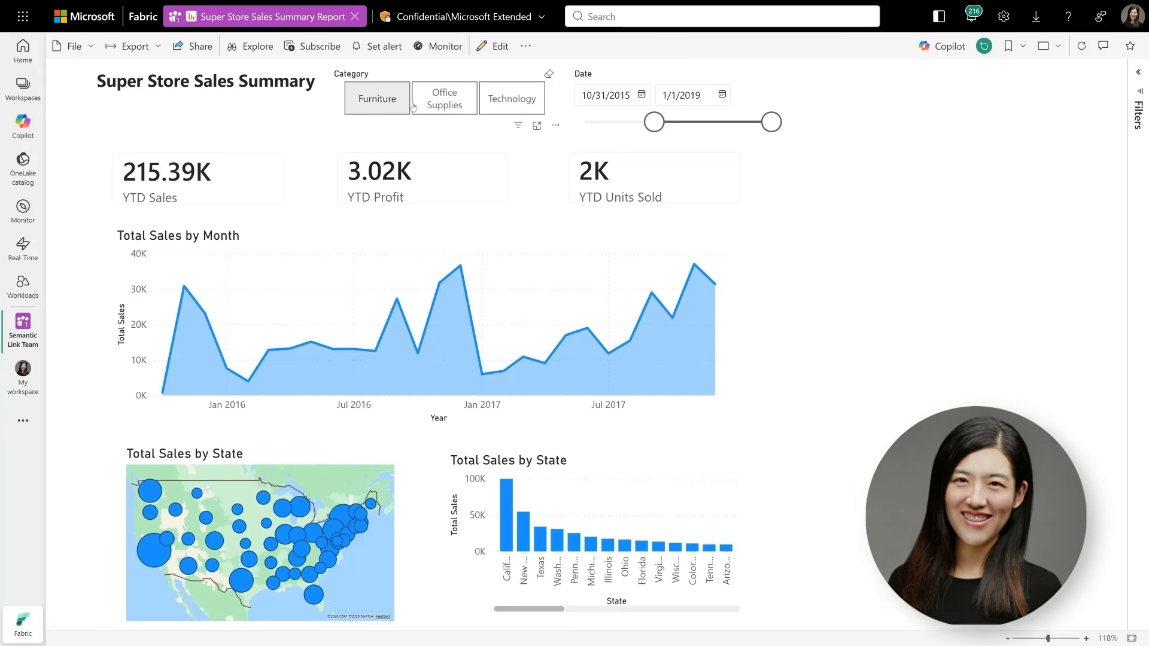
{"action": "left_click", "coordinate": [443, 102]}
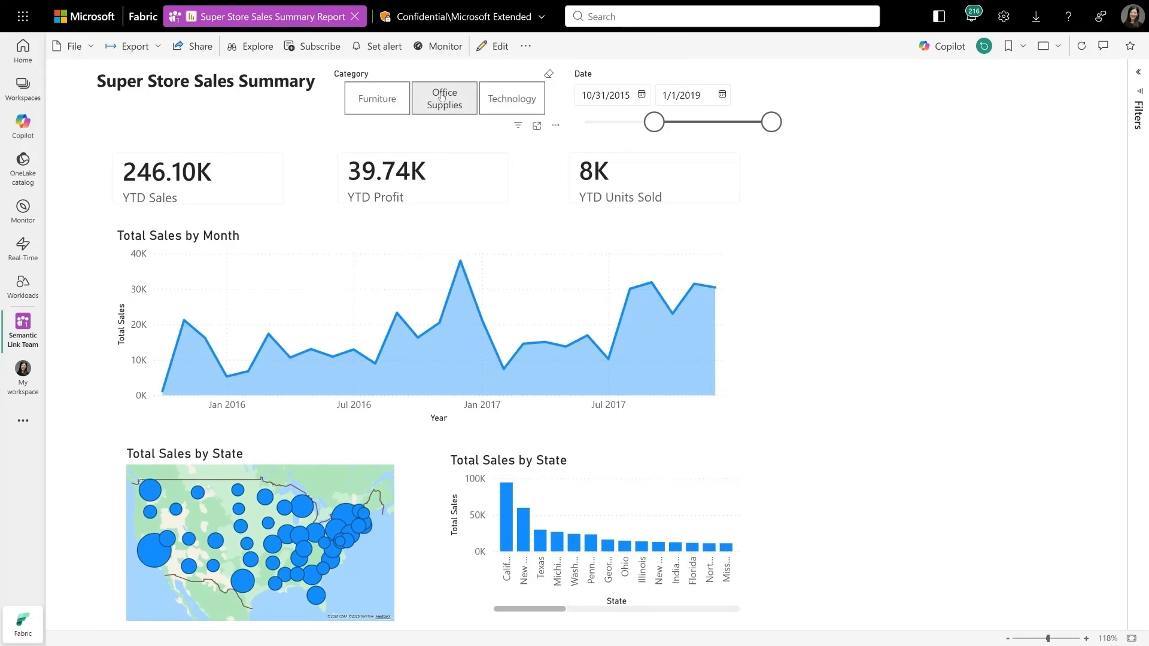
{"action": "left_click", "coordinate": [514, 109]}
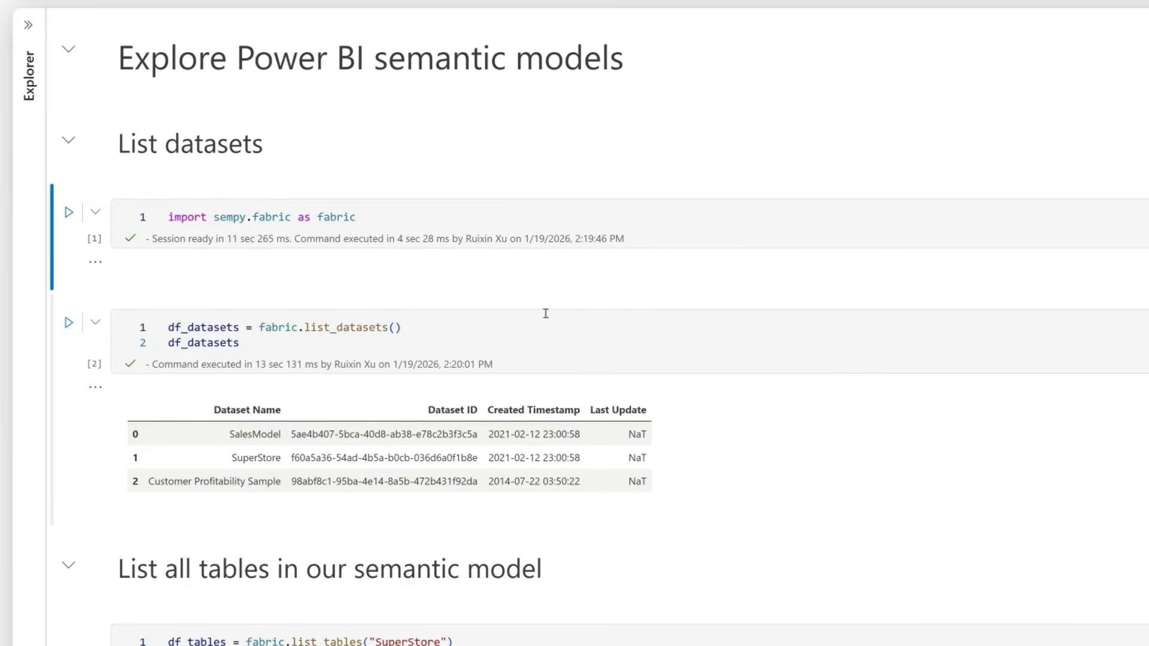
Step: Review the notebook cells that list datasets, SuperStore tables, columns and measures, and the DAX query on Furniture sales
{"action": "mouse_move", "coordinate": [355, 331]}
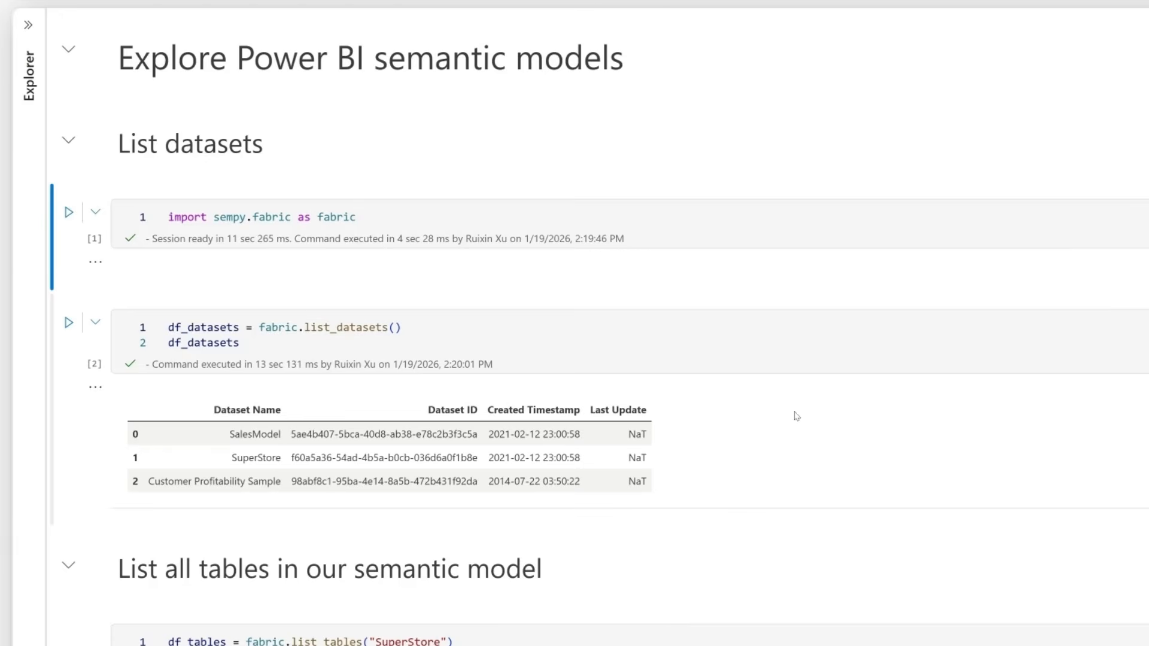
{"action": "scroll", "coordinate": [797, 416], "scroll_direction": "down", "scroll_amount": 8}
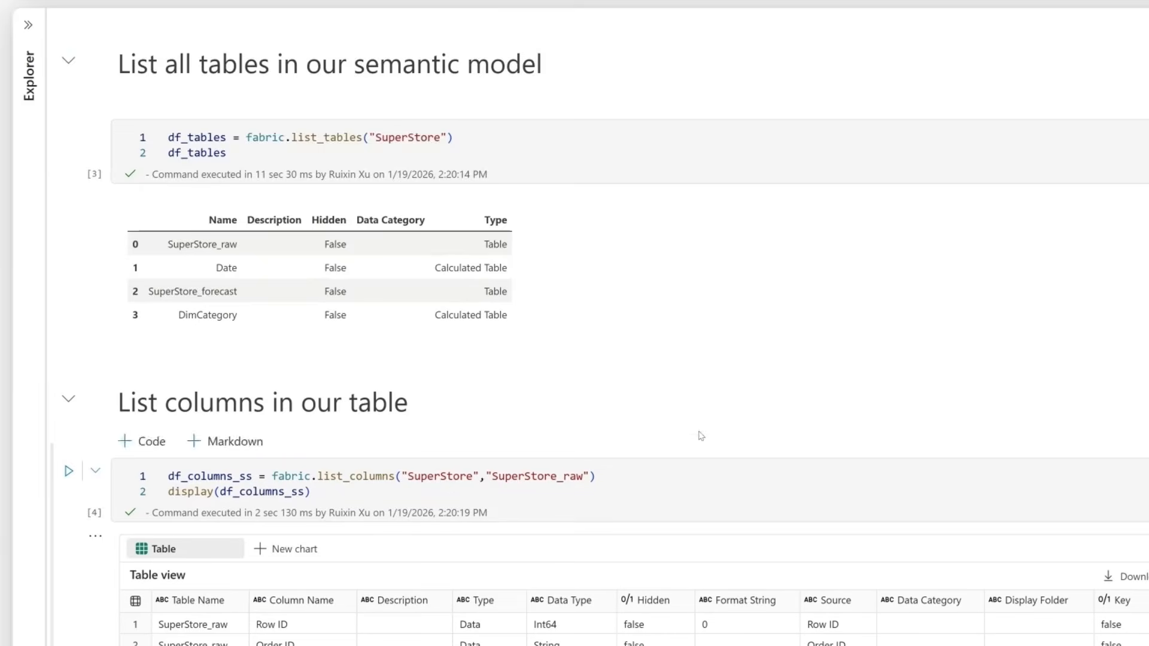
{"action": "scroll", "coordinate": [701, 436], "scroll_direction": "down", "scroll_amount": 7}
{"action": "scroll", "coordinate": [867, 377], "scroll_direction": "down", "scroll_amount": 8}
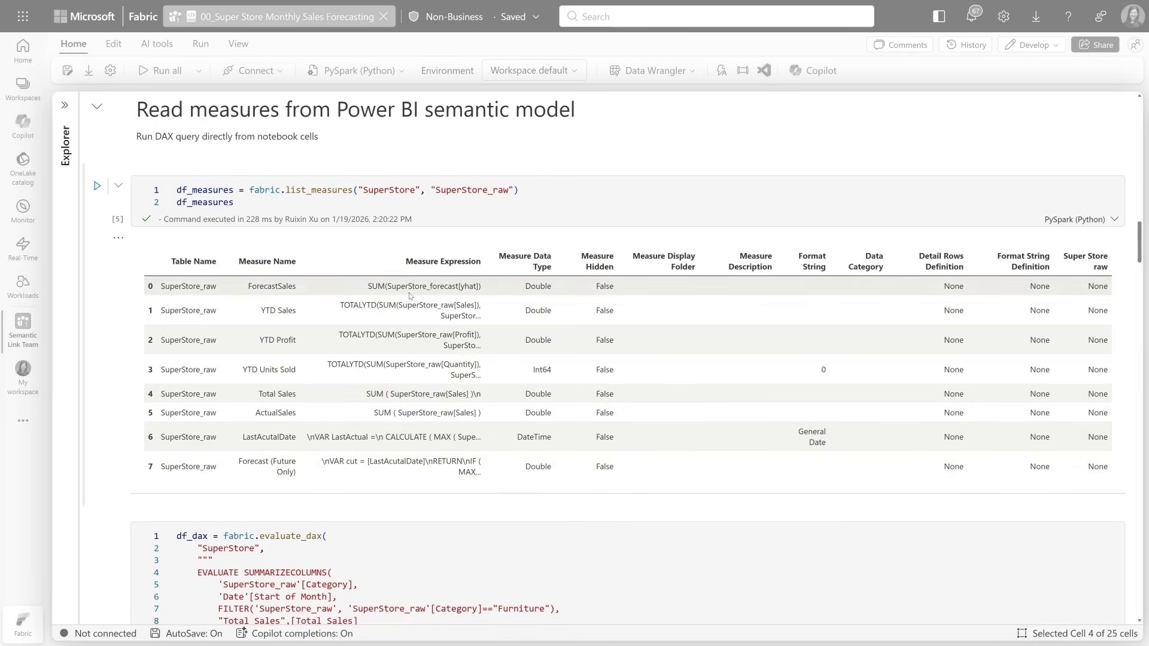
{"action": "scroll", "coordinate": [723, 500], "scroll_direction": "down", "scroll_amount": 5}
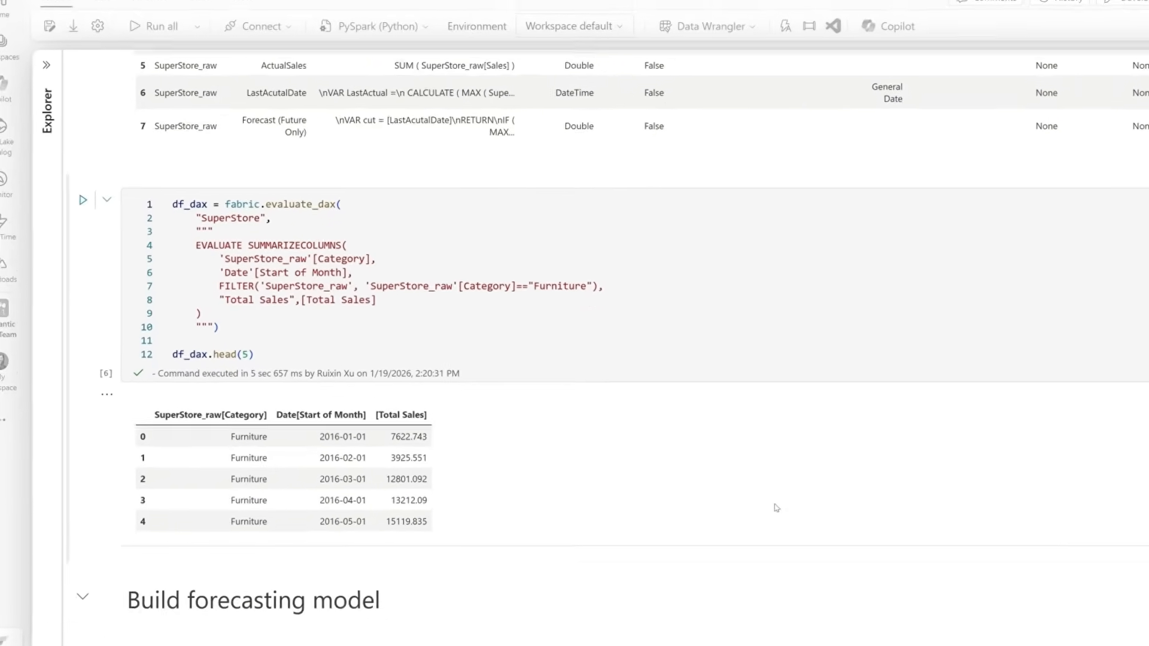
{"action": "scroll", "coordinate": [831, 500], "scroll_direction": "up", "scroll_amount": 1}
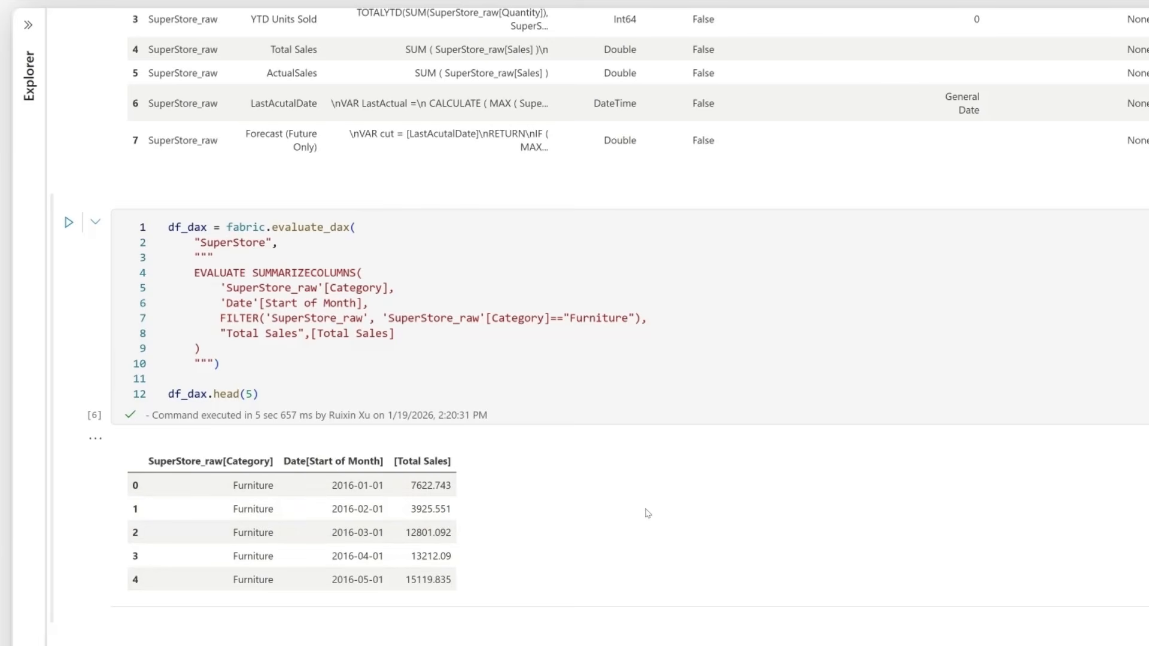
Step: Examine the Furniture sales plot, the time series decomposition and the data validation code in the notebook
{"action": "scroll", "coordinate": [621, 500], "scroll_direction": "down", "scroll_amount": 10}
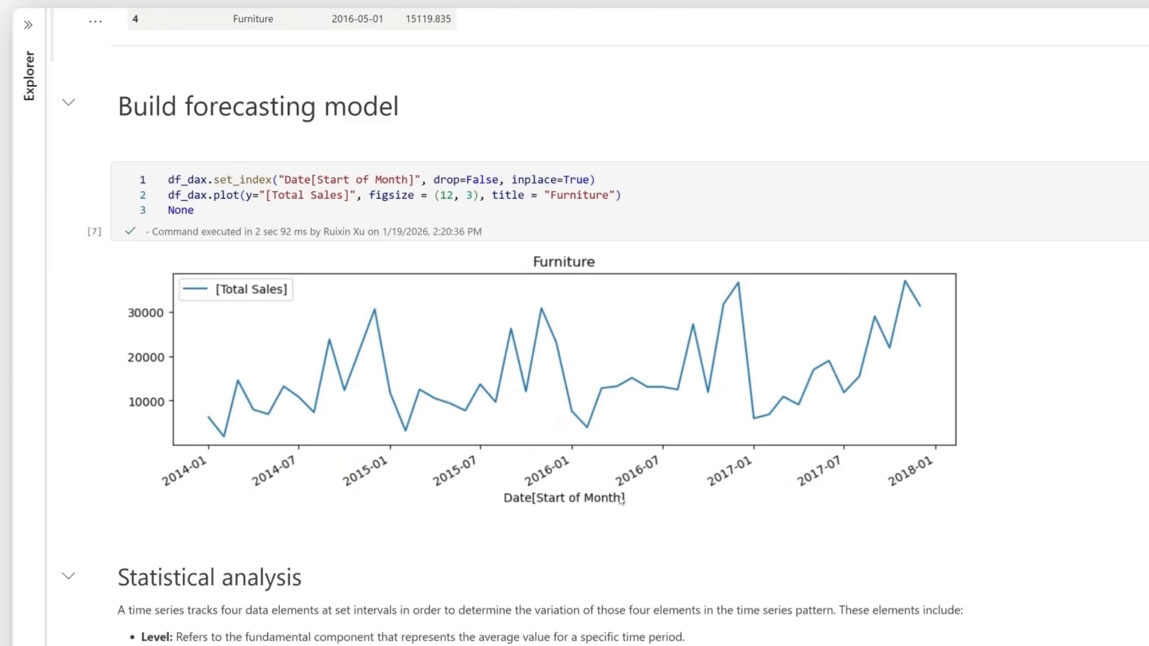
{"action": "scroll", "coordinate": [634, 516], "scroll_direction": "down", "scroll_amount": 3}
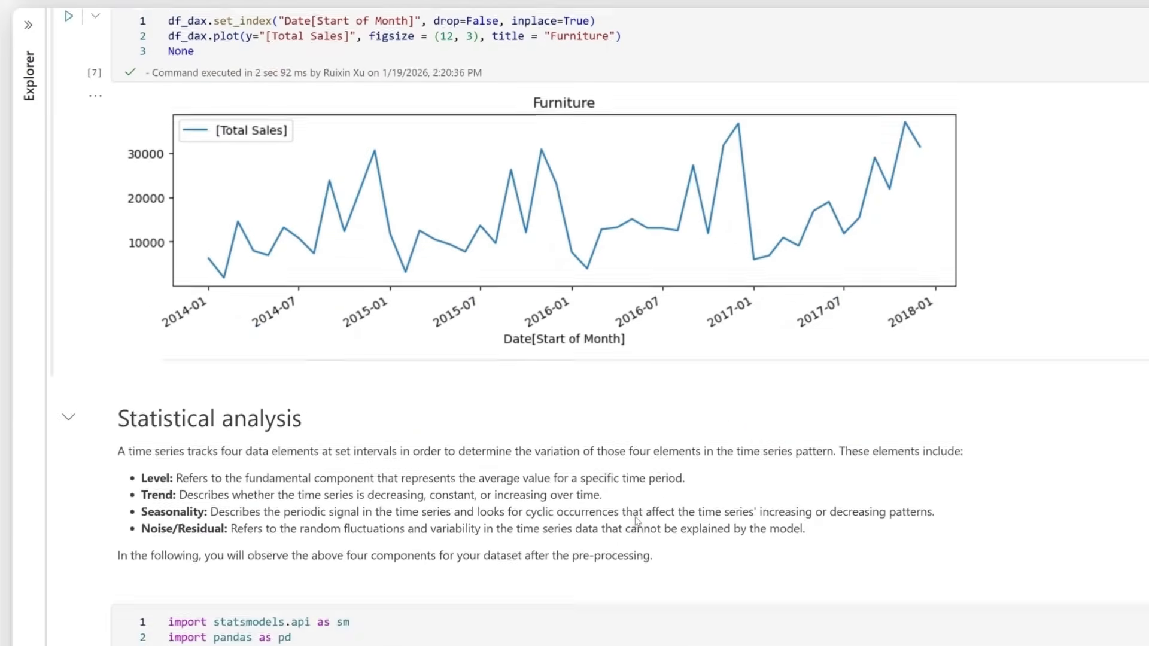
{"action": "scroll", "coordinate": [637, 522], "scroll_direction": "down", "scroll_amount": 10}
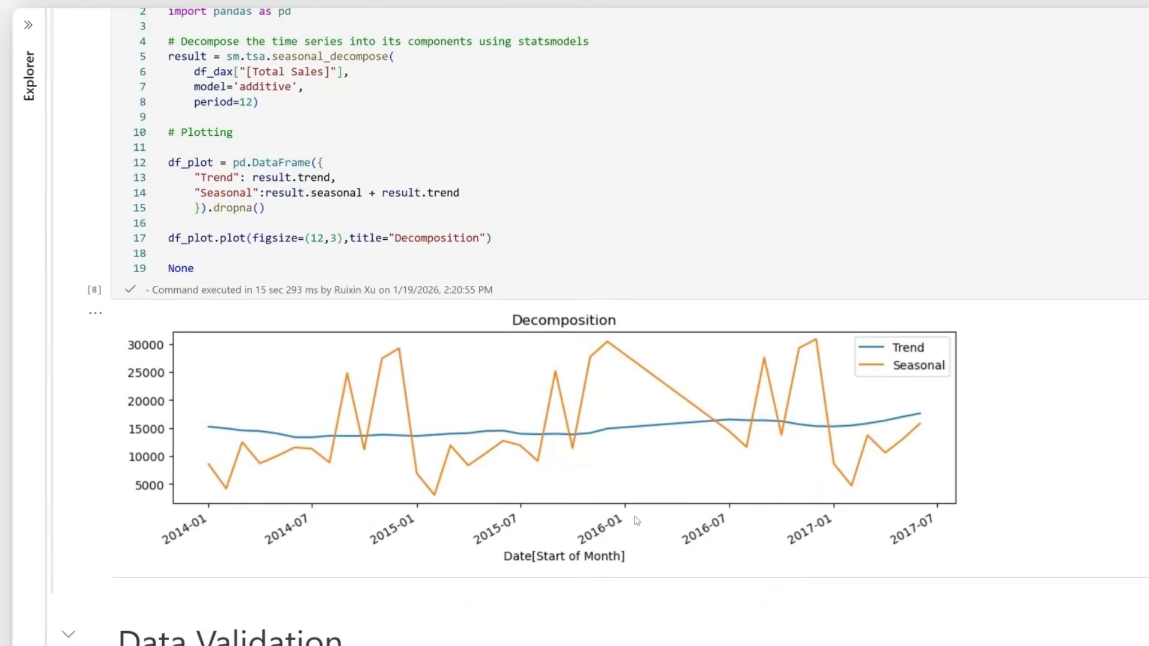
{"action": "scroll", "coordinate": [637, 521], "scroll_direction": "down", "scroll_amount": 10}
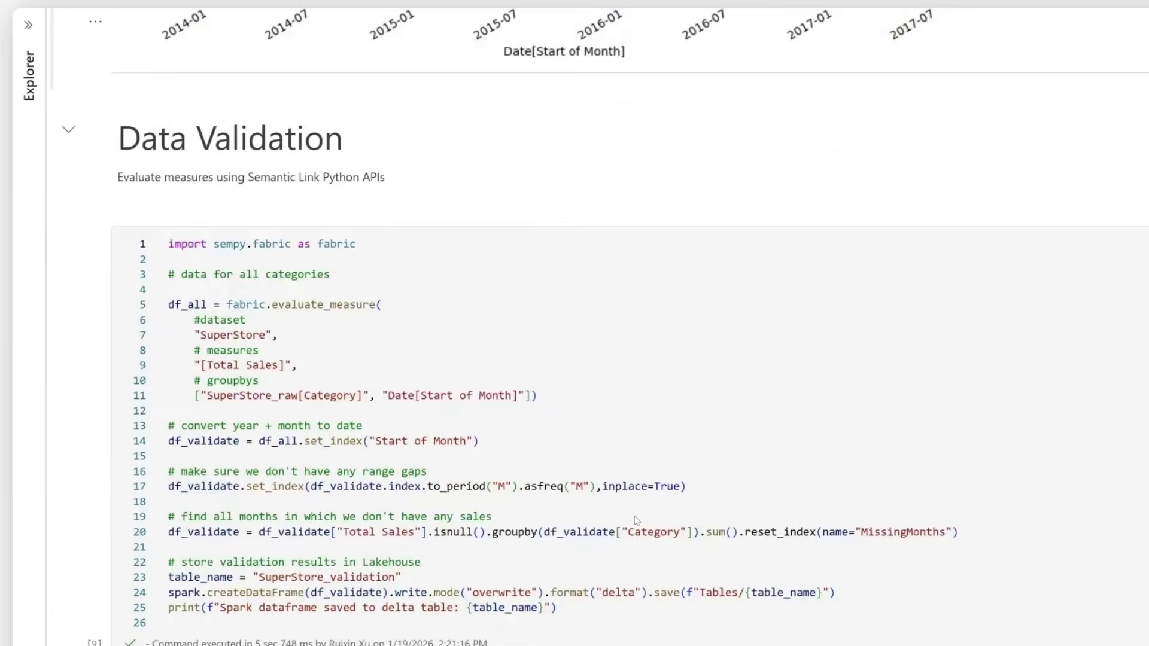
Step: Review the Prophet forecasting code, its plotting cell and the code writing SuperStore_forecast back to the lakehouse
{"action": "scroll", "coordinate": [636, 521], "scroll_direction": "down", "scroll_amount": 9}
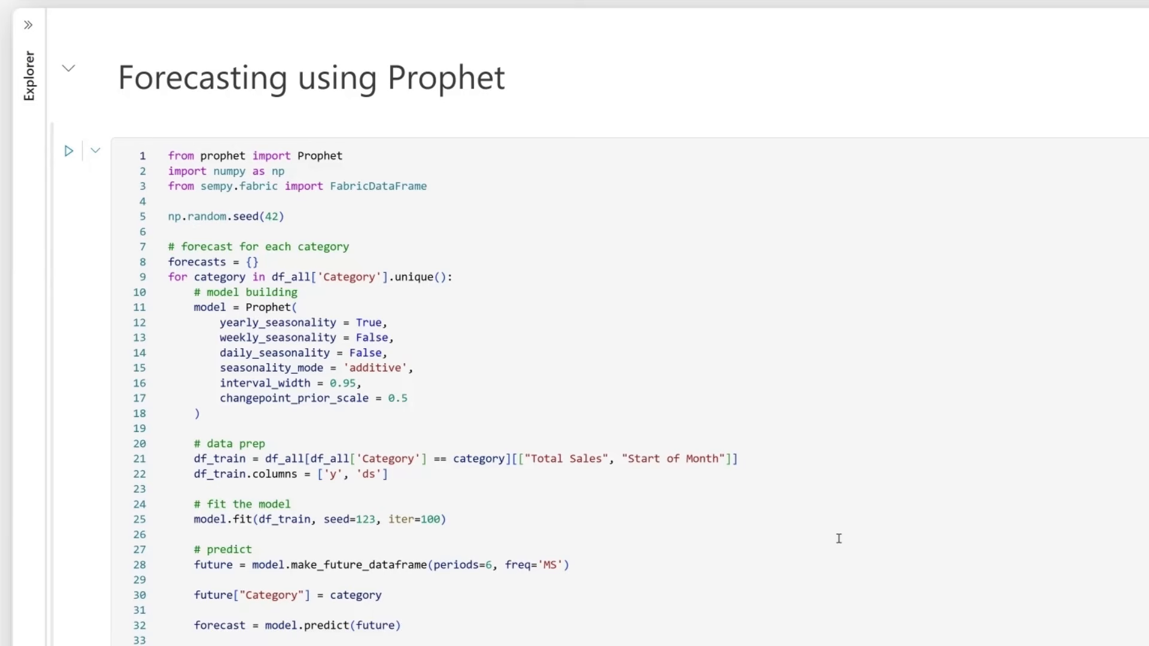
{"action": "scroll", "coordinate": [839, 539], "scroll_direction": "down", "scroll_amount": 12}
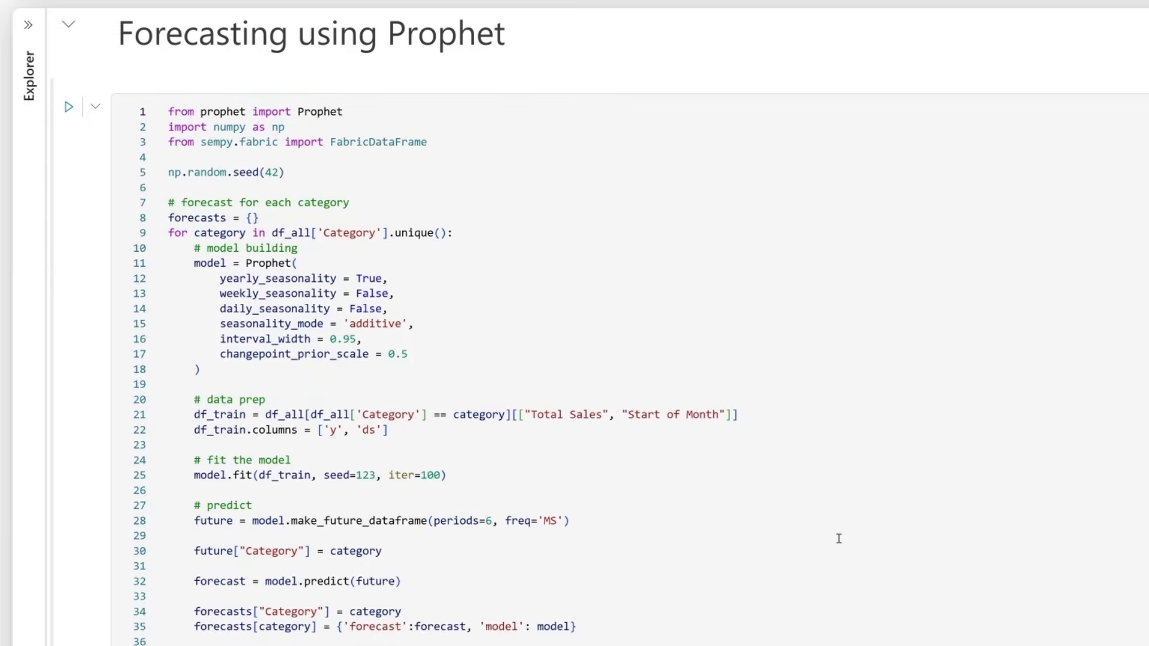
{"action": "scroll", "coordinate": [839, 537], "scroll_direction": "down", "scroll_amount": 15}
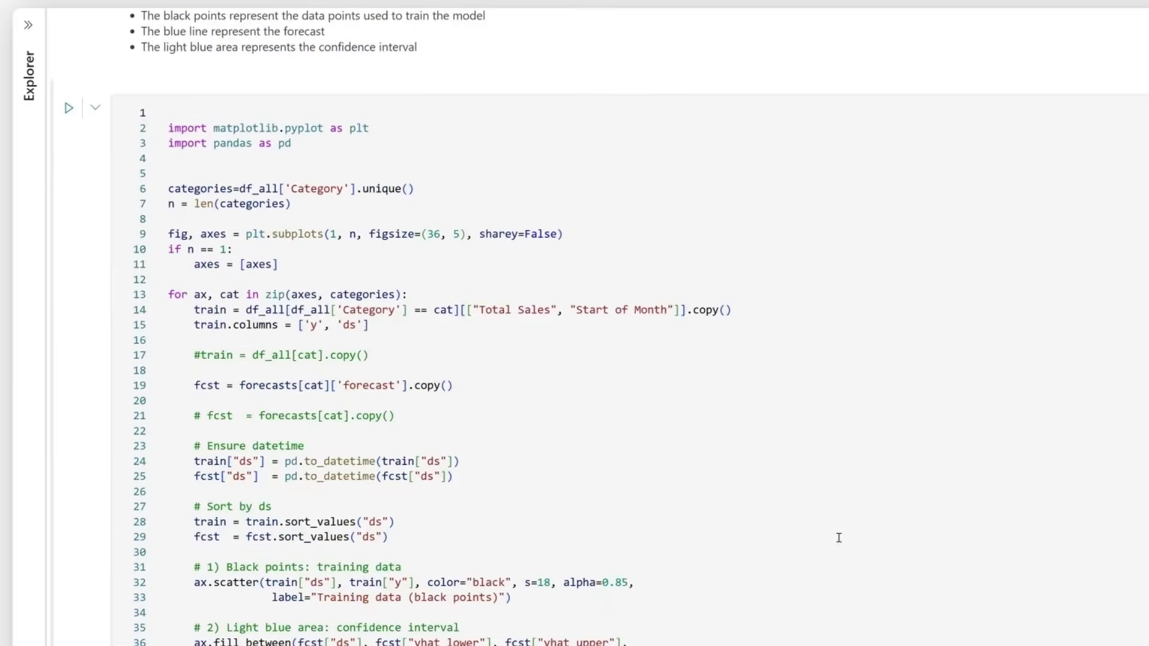
{"action": "scroll", "coordinate": [832, 538], "scroll_direction": "down", "scroll_amount": 12}
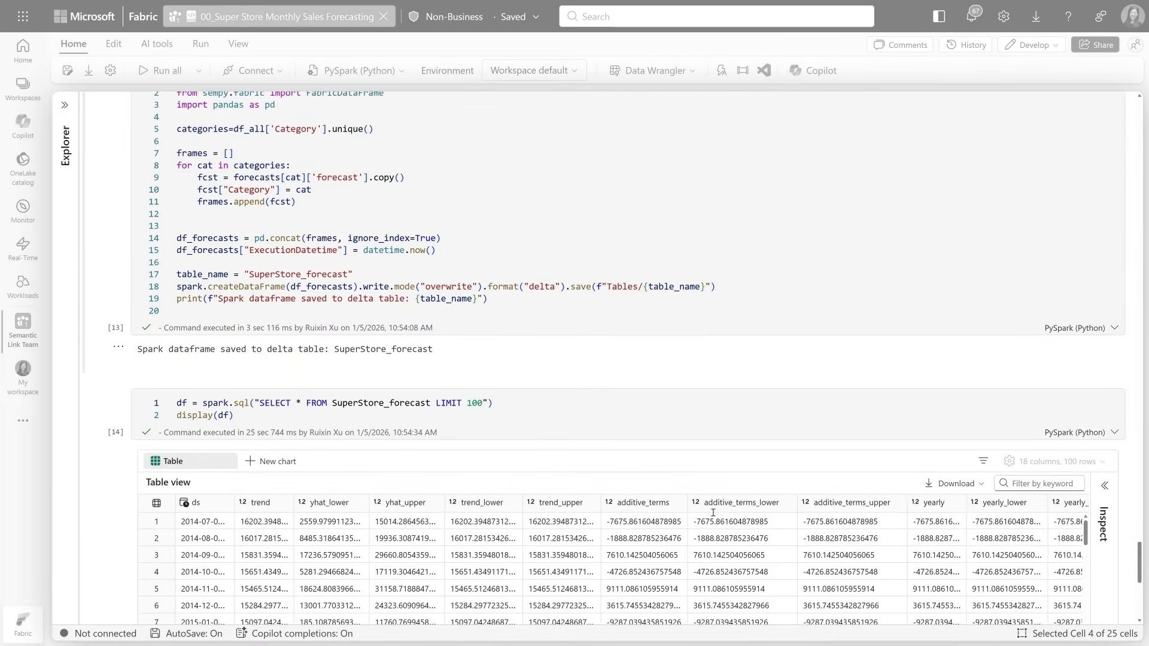
{"action": "scroll", "coordinate": [713, 513], "scroll_direction": "up", "scroll_amount": 3}
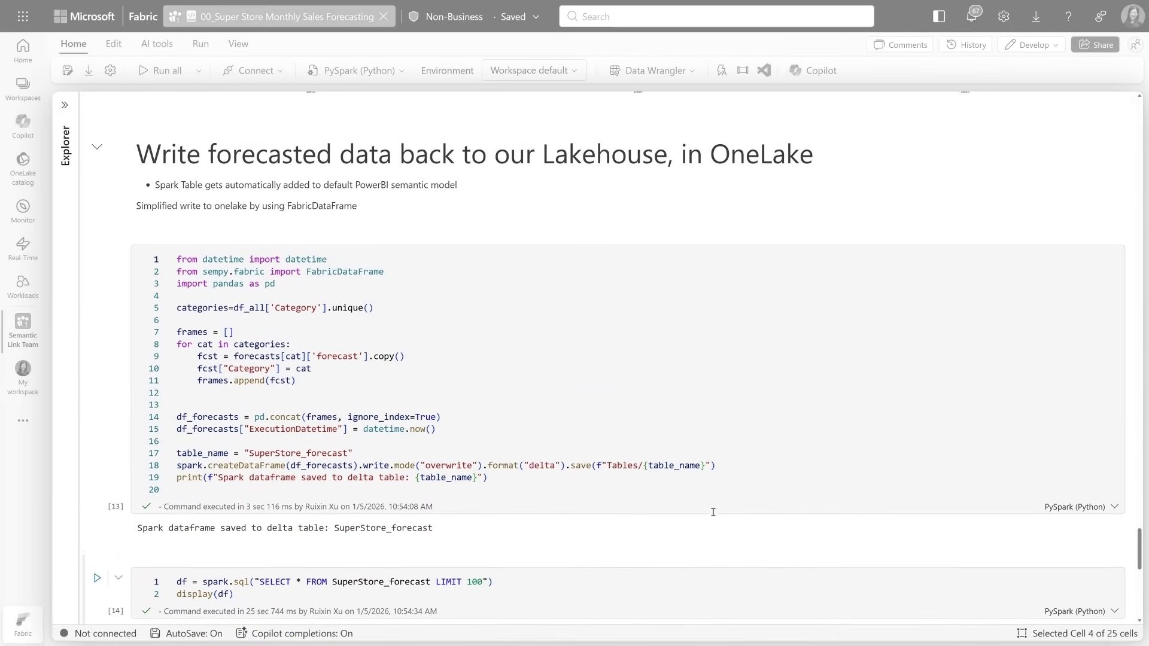
{"action": "scroll", "coordinate": [712, 512], "scroll_direction": "down", "scroll_amount": 1}
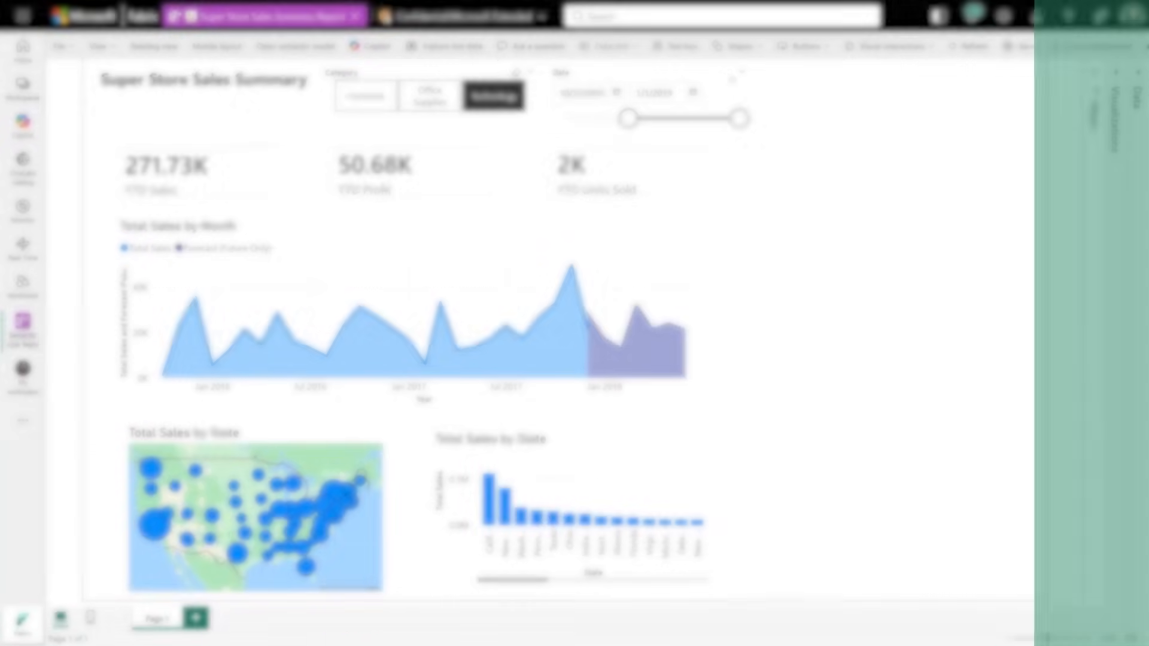
Step: Compare the future sales forecast in the Super Store Sales Summary report for Furniture, Office Supplies and Technology
{"action": "left_click", "coordinate": [360, 102]}
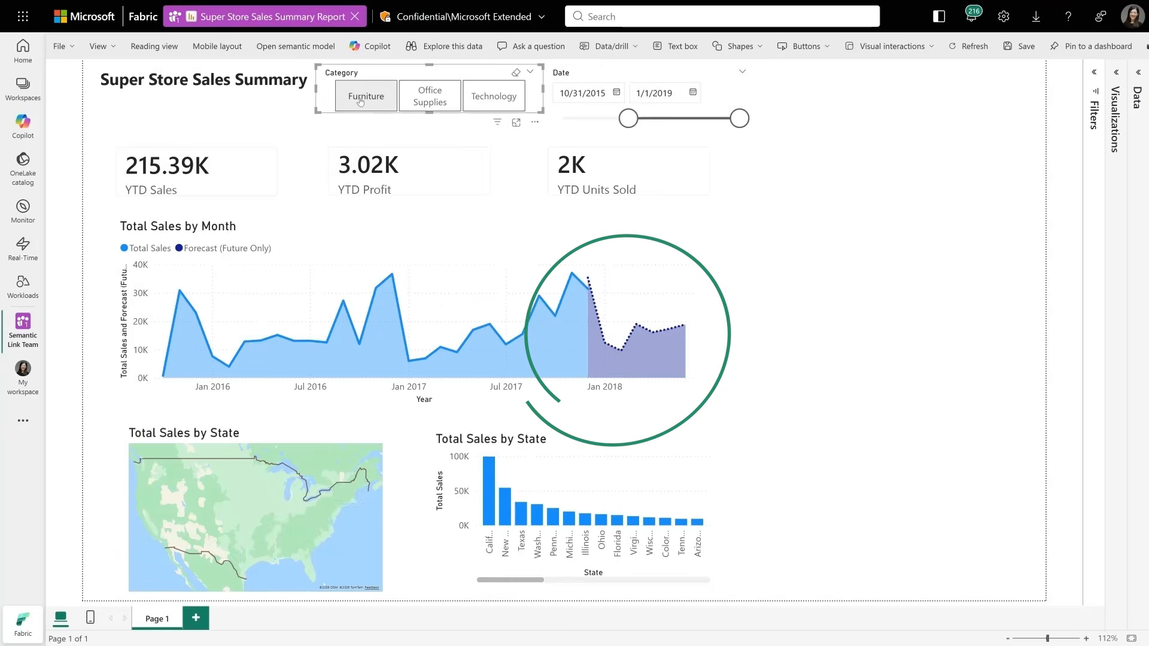
{"action": "left_click", "coordinate": [435, 103]}
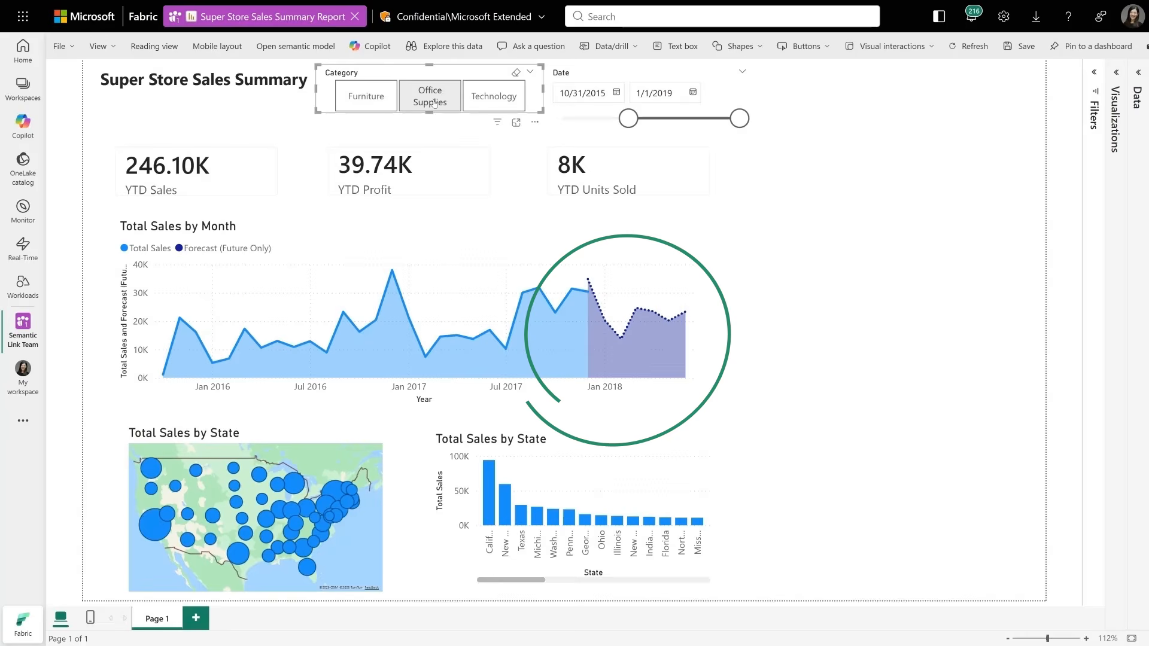
{"action": "left_click", "coordinate": [493, 99]}
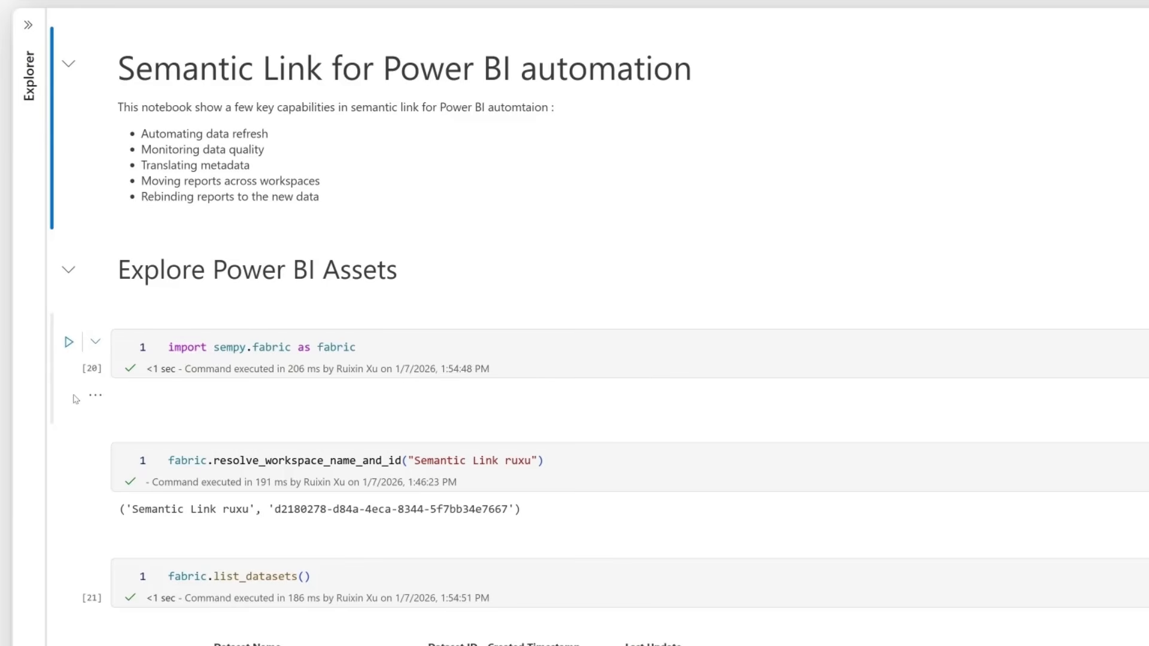
Step: Review the PBI Automation notebook's workspace and dataset cells and the list of fact and dimension tables in SalesModel
{"action": "left_click", "coordinate": [180, 347]}
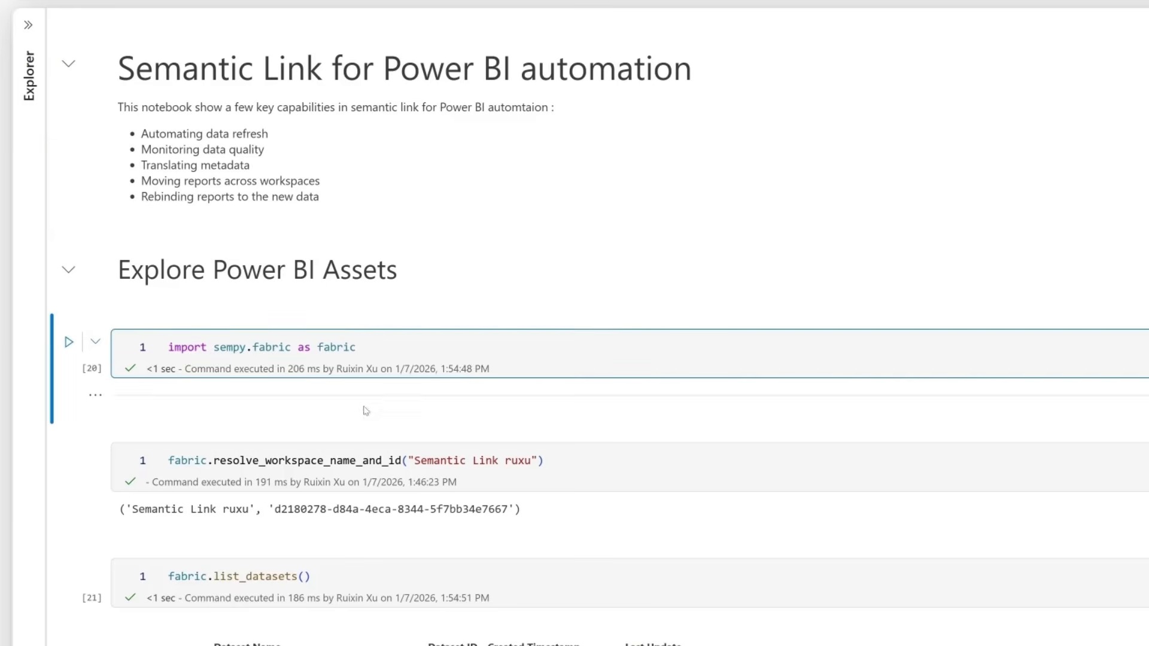
{"action": "scroll", "coordinate": [442, 483], "scroll_direction": "down", "scroll_amount": 5}
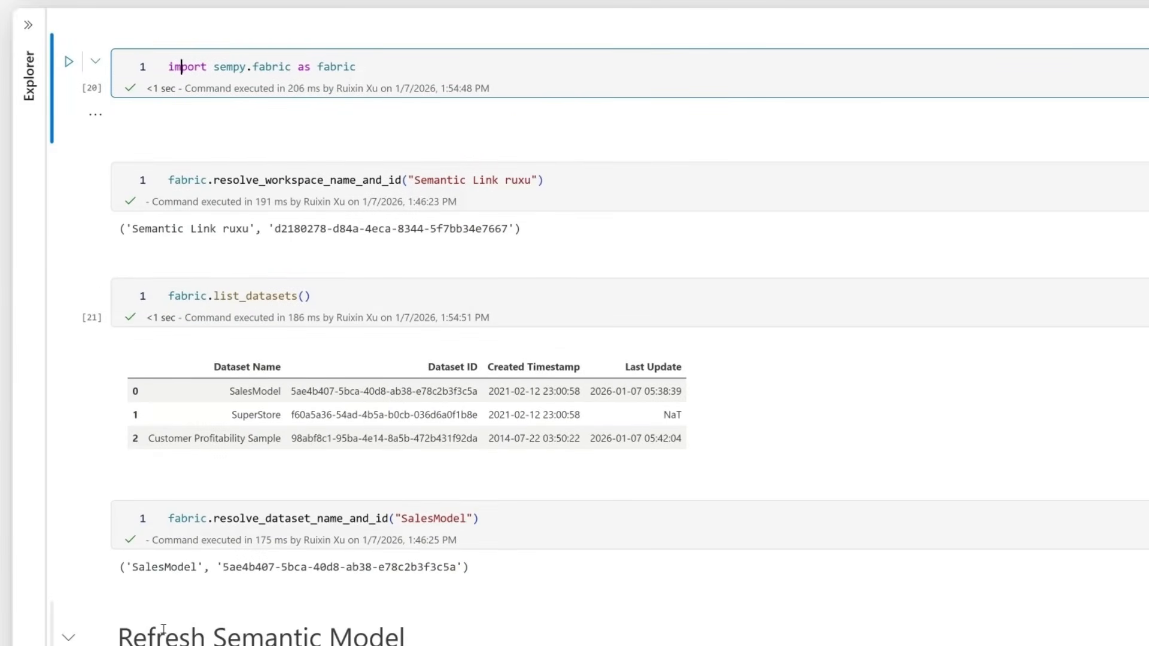
{"action": "scroll", "coordinate": [188, 489], "scroll_direction": "down", "scroll_amount": 6}
{"action": "scroll", "coordinate": [188, 488], "scroll_direction": "down", "scroll_amount": 5}
{"action": "scroll", "coordinate": [188, 489], "scroll_direction": "up", "scroll_amount": 1}
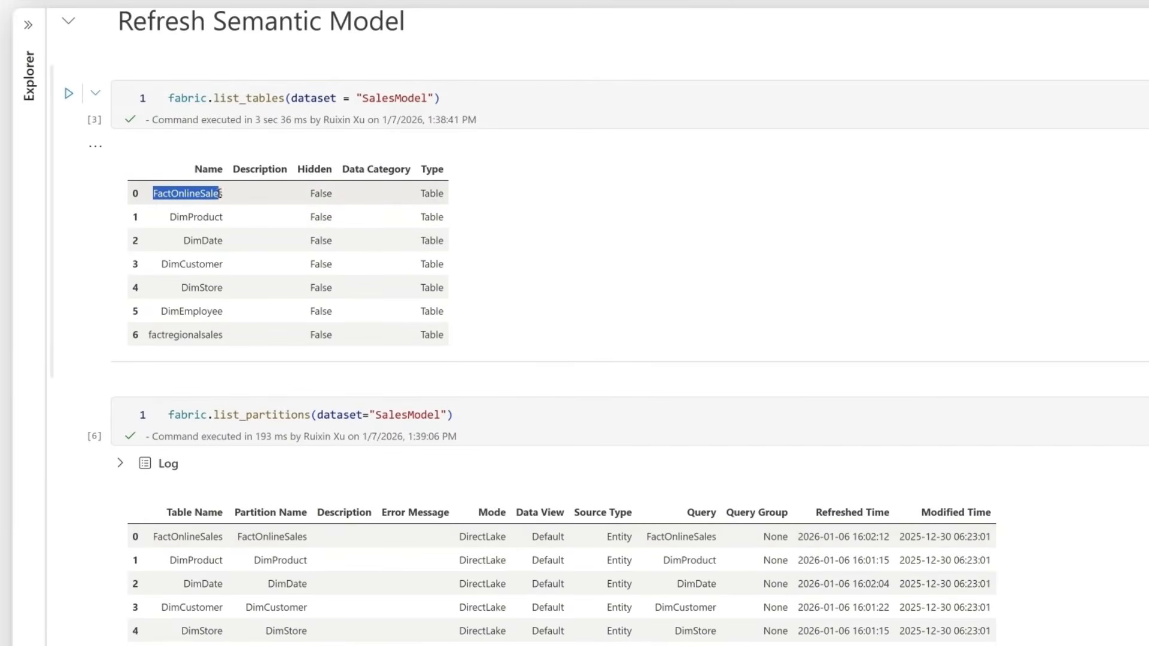
{"action": "left_click_drag", "start_coordinate": [220, 193], "coordinate": [226, 311]}
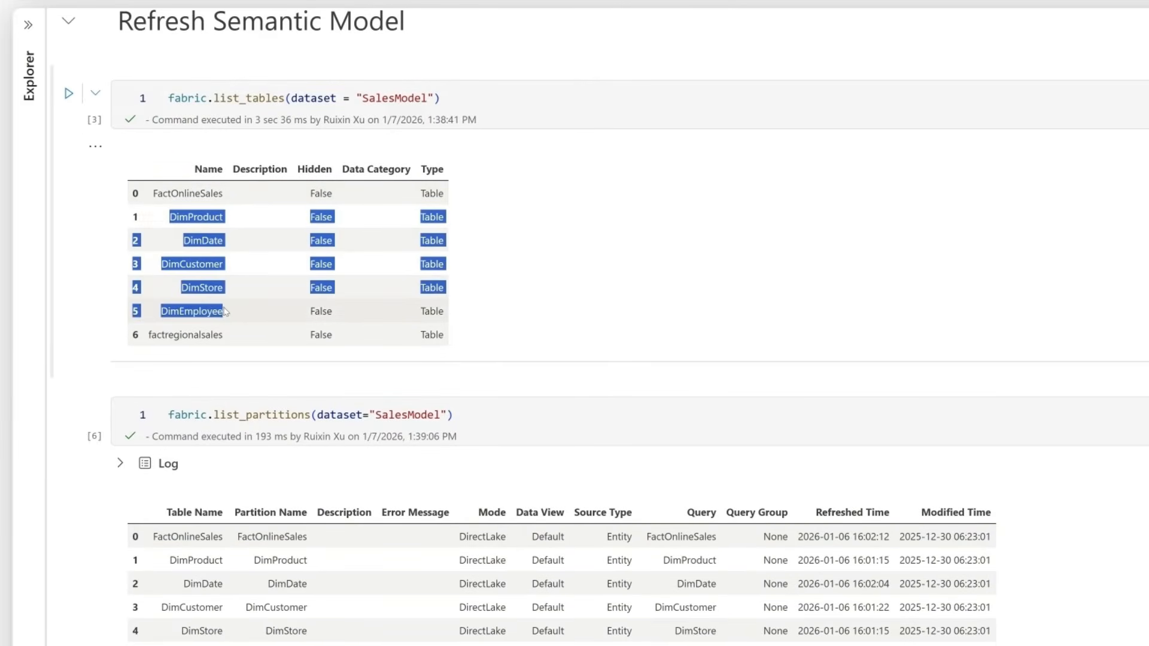
{"action": "left_click", "coordinate": [228, 314]}
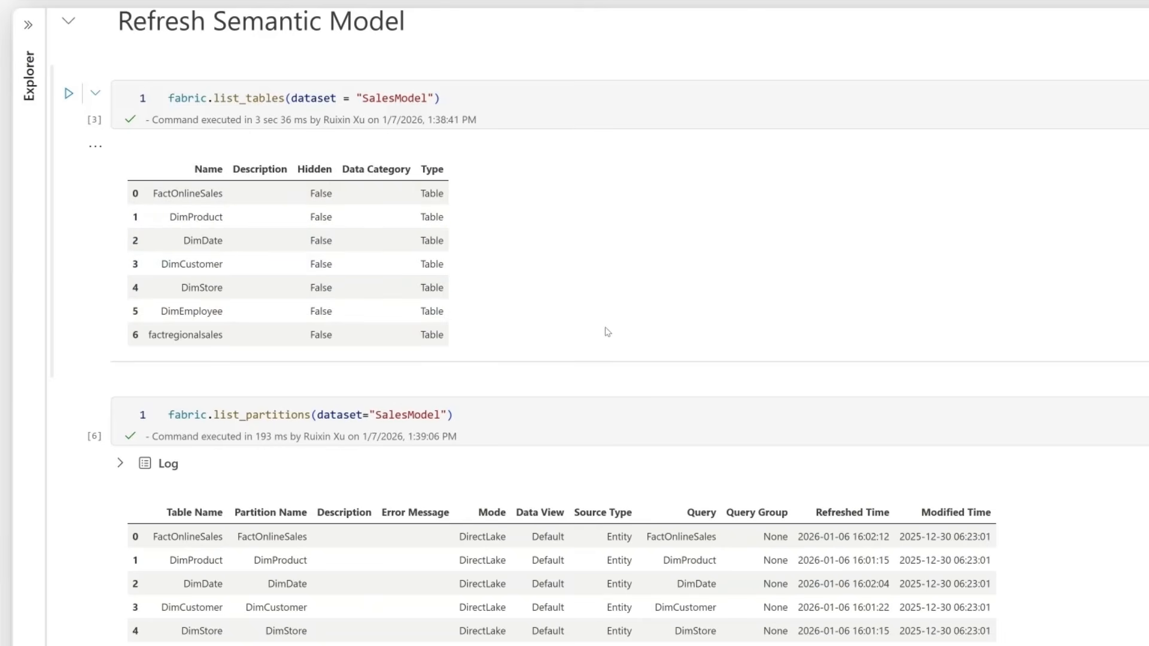
Step: Examine the SalesModel partitions, the refresh_semantic_model cell, and the refresh request list with its execution details
{"action": "scroll", "coordinate": [606, 331], "scroll_direction": "down", "scroll_amount": 7}
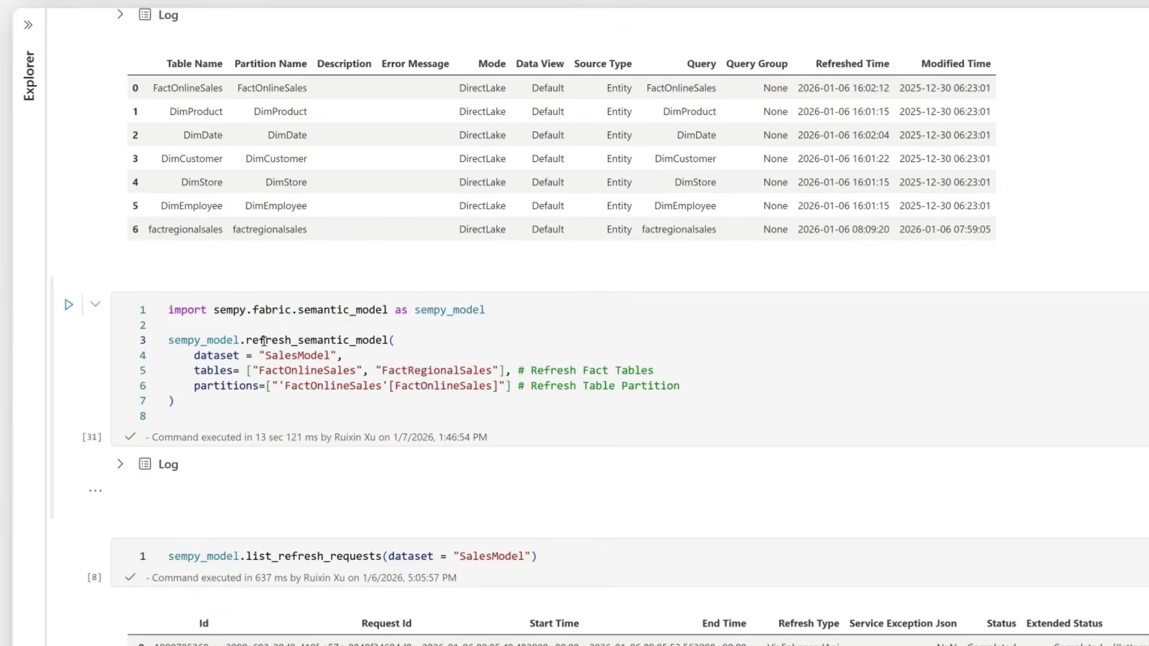
{"action": "left_click_drag", "start_coordinate": [264, 341], "coordinate": [363, 407]}
{"action": "left_click", "coordinate": [313, 404]}
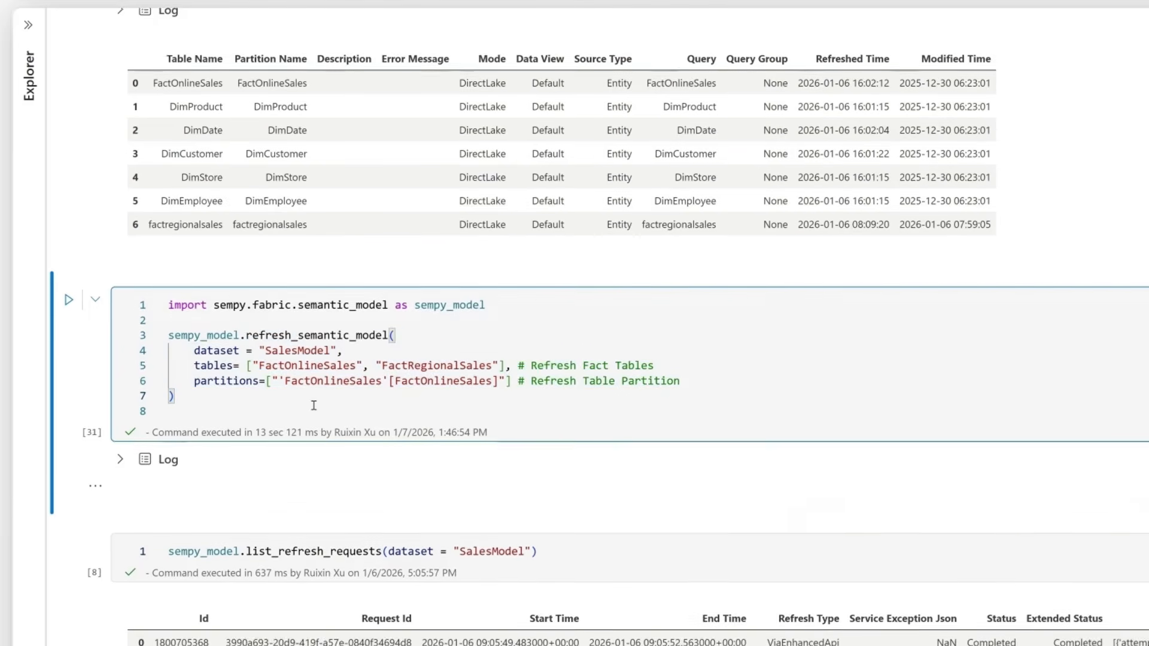
{"action": "scroll", "coordinate": [313, 405], "scroll_direction": "down", "scroll_amount": 5}
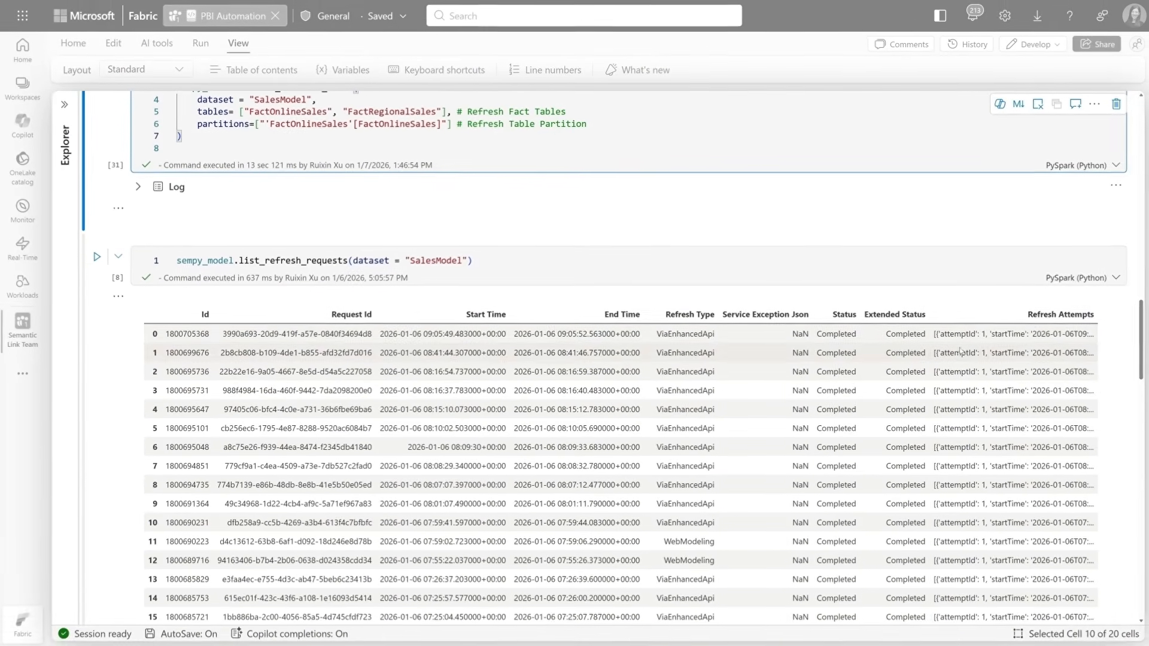
{"action": "scroll", "coordinate": [871, 349], "scroll_direction": "down", "scroll_amount": 6}
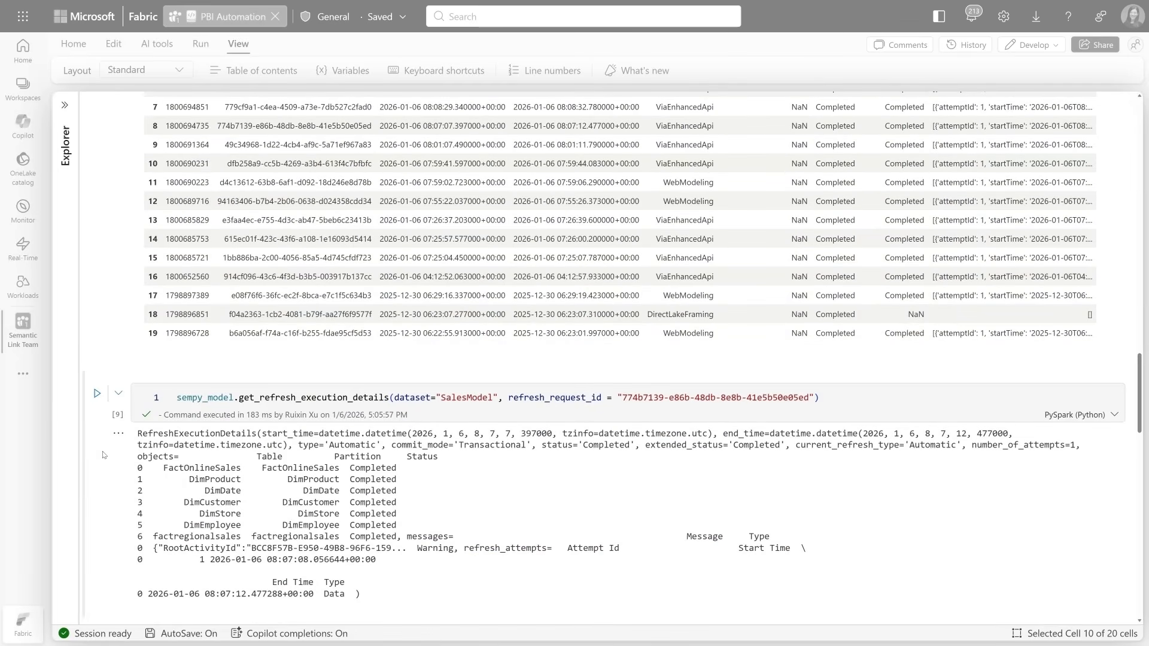
Step: Inspect the tables, column total sizes and partitions in the memory analyzer output for the Customer Profitability Sample model
{"action": "scroll", "coordinate": [103, 453], "scroll_direction": "down", "scroll_amount": 8}
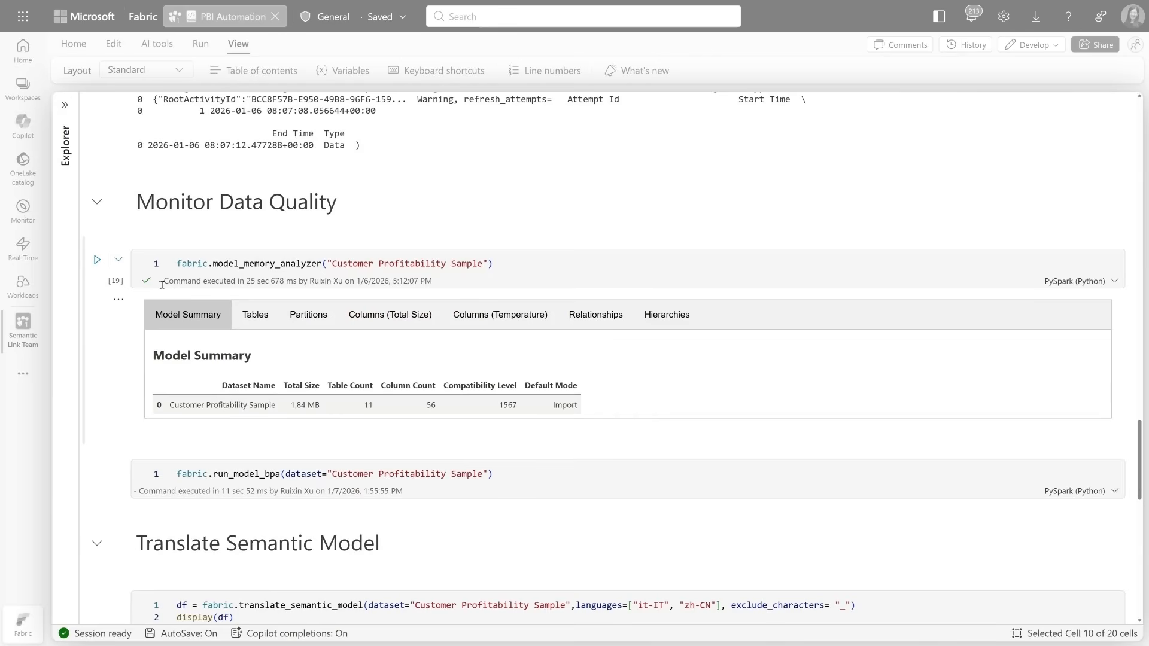
{"action": "left_click", "coordinate": [256, 317]}
{"action": "left_click", "coordinate": [392, 318]}
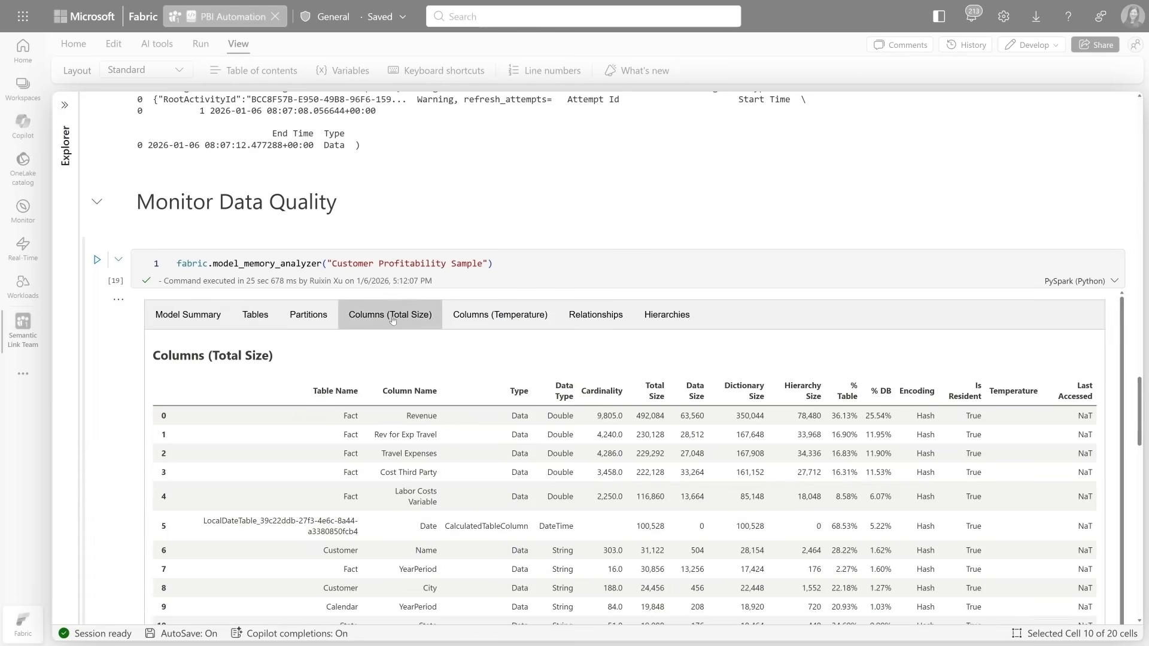
{"action": "left_click", "coordinate": [304, 318]}
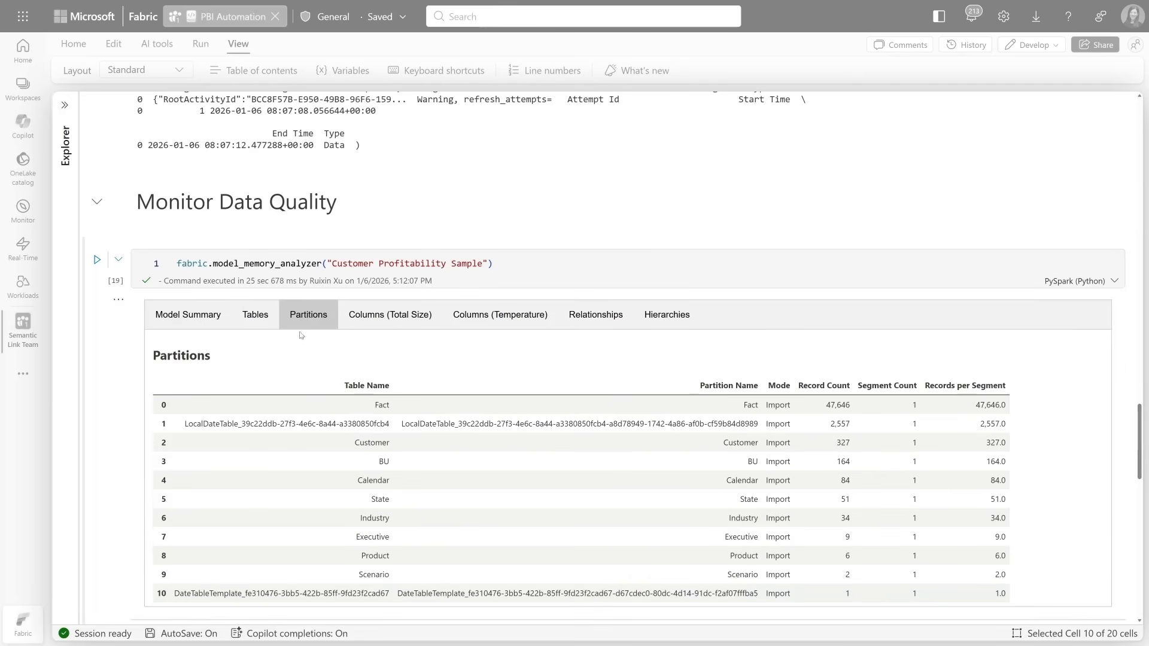
Step: Run the run_model_bpa cell on the Customer Profitability Sample dataset
{"action": "scroll", "coordinate": [298, 342], "scroll_direction": "down", "scroll_amount": 3}
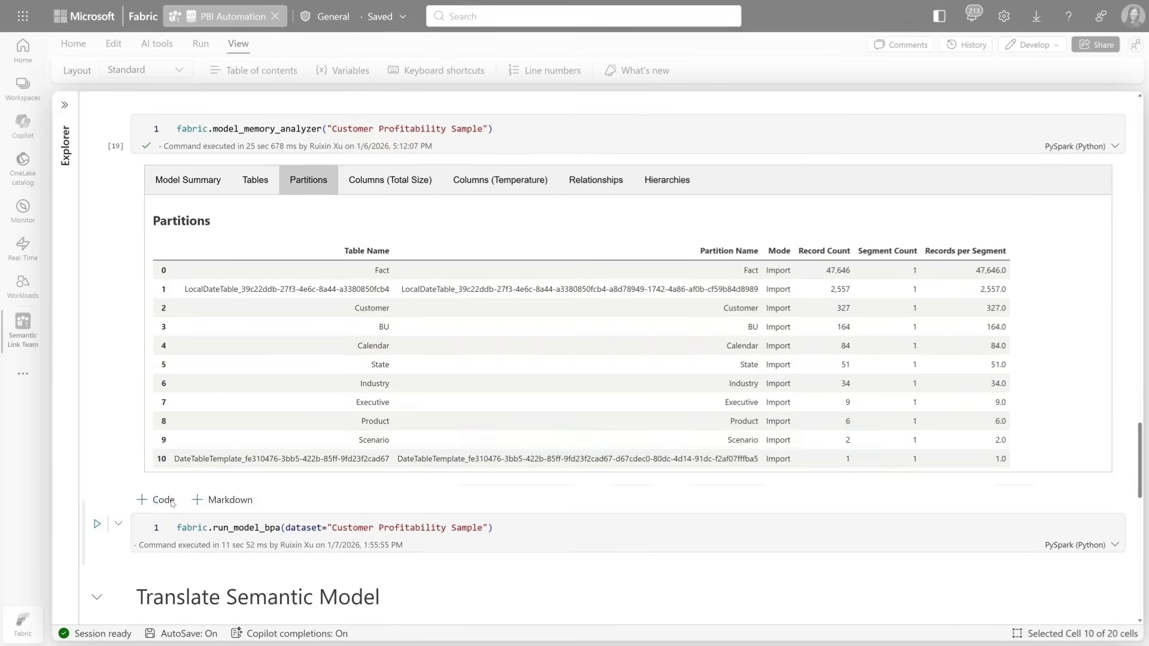
{"action": "scroll", "coordinate": [98, 389], "scroll_direction": "down", "scroll_amount": 4}
{"action": "left_click", "coordinate": [82, 386]}
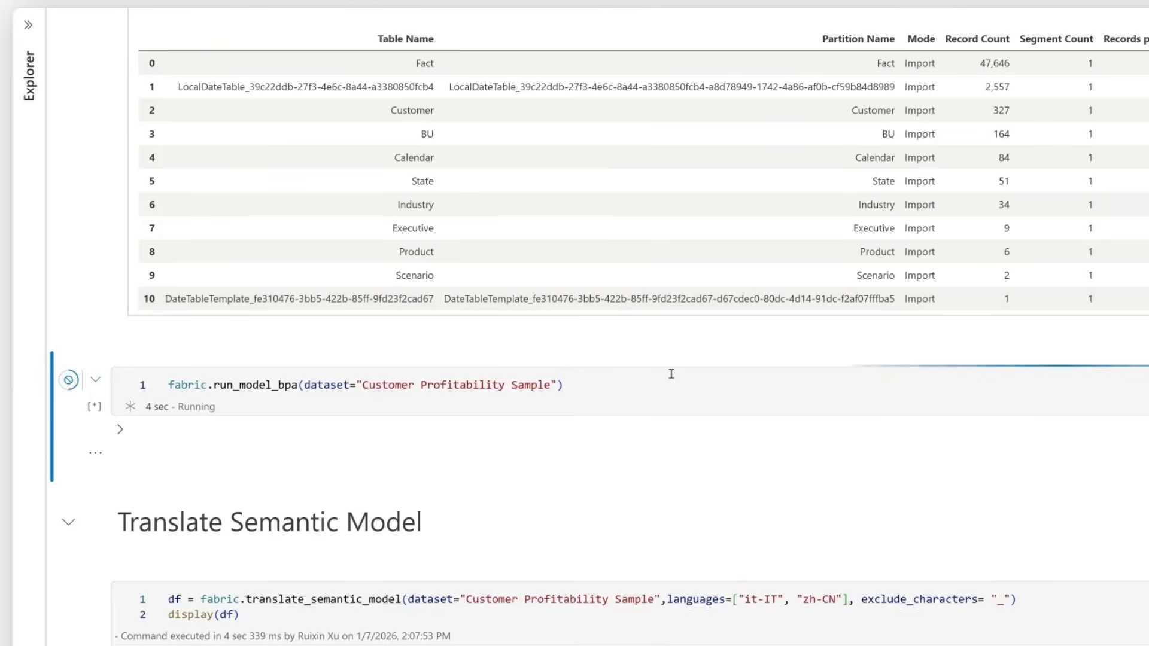
Step: Check the best practice analyzer results for the Error Prevention, Formatting and Performance categories
{"action": "scroll", "coordinate": [672, 365], "scroll_direction": "down", "scroll_amount": 5}
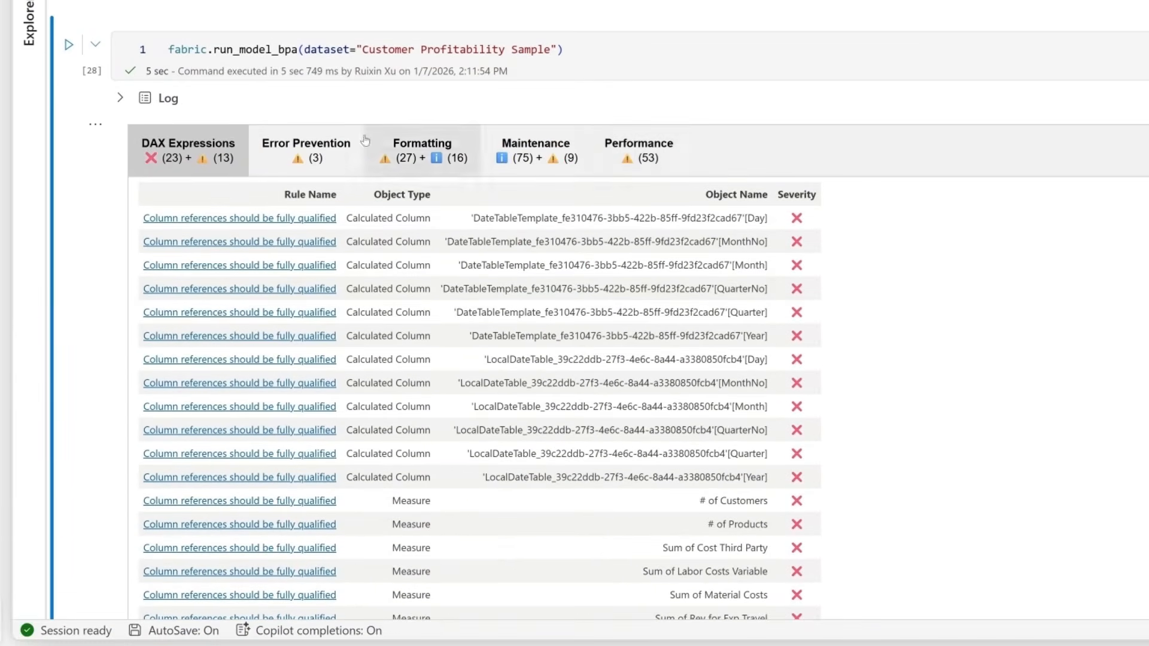
{"action": "left_click", "coordinate": [281, 139]}
{"action": "left_click", "coordinate": [426, 145]}
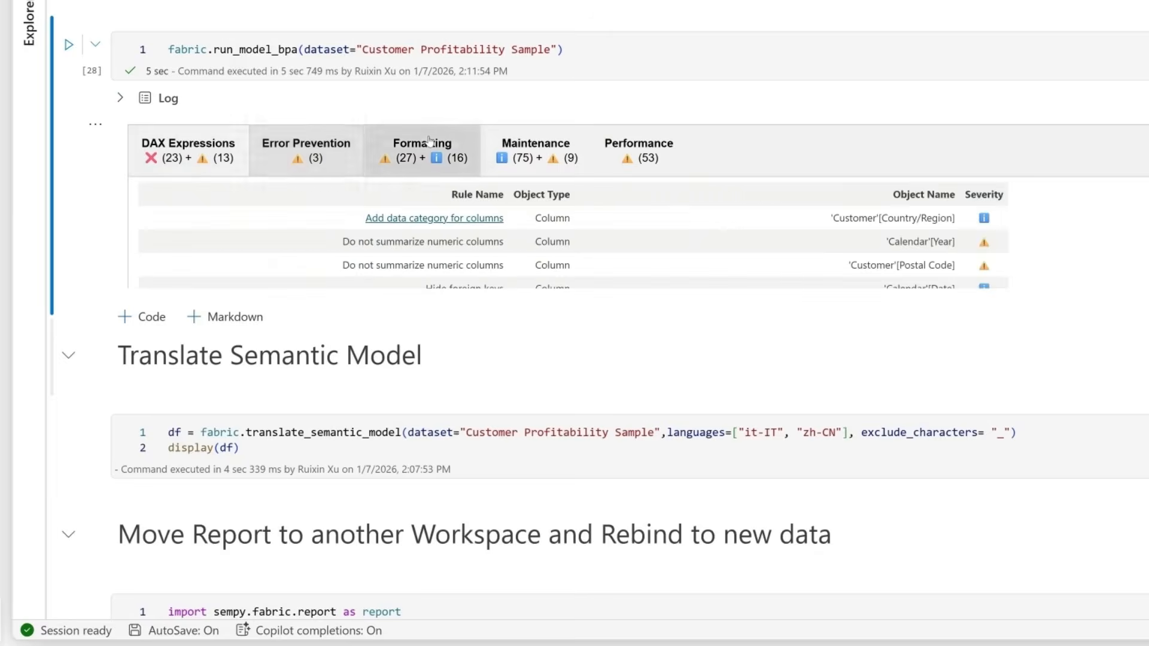
{"action": "left_click", "coordinate": [639, 148]}
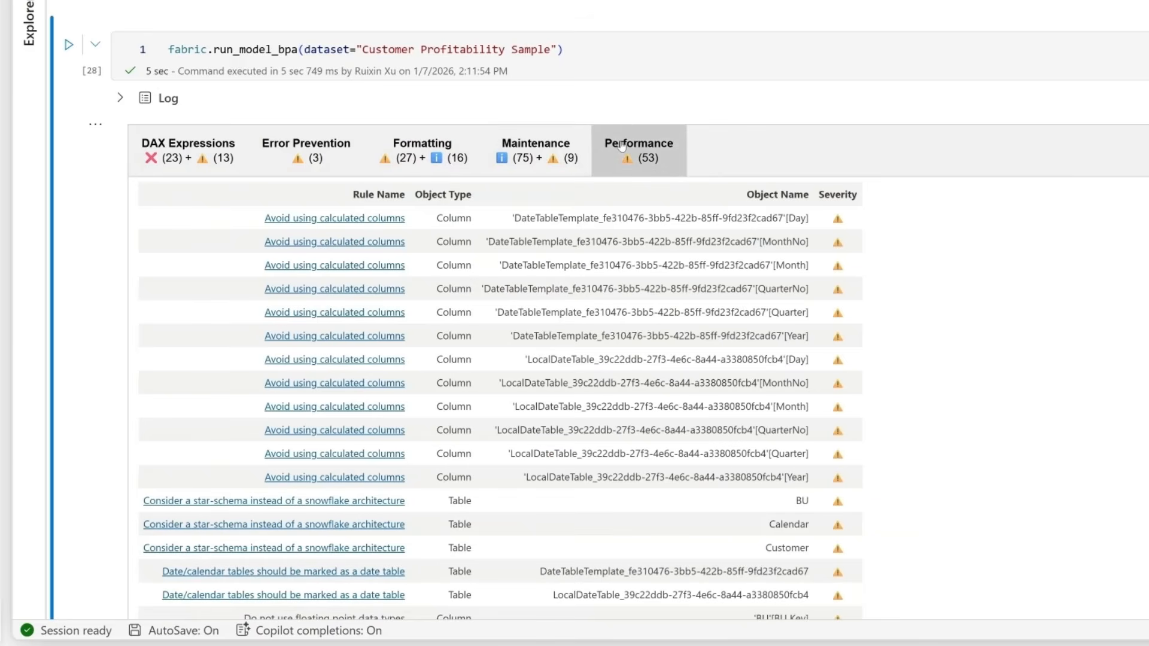
Step: Read the explanation of the "Avoid using calculated columns" rule and review the remaining Performance findings for the Customer Profitability Sample model
{"action": "mouse_move", "coordinate": [315, 226]}
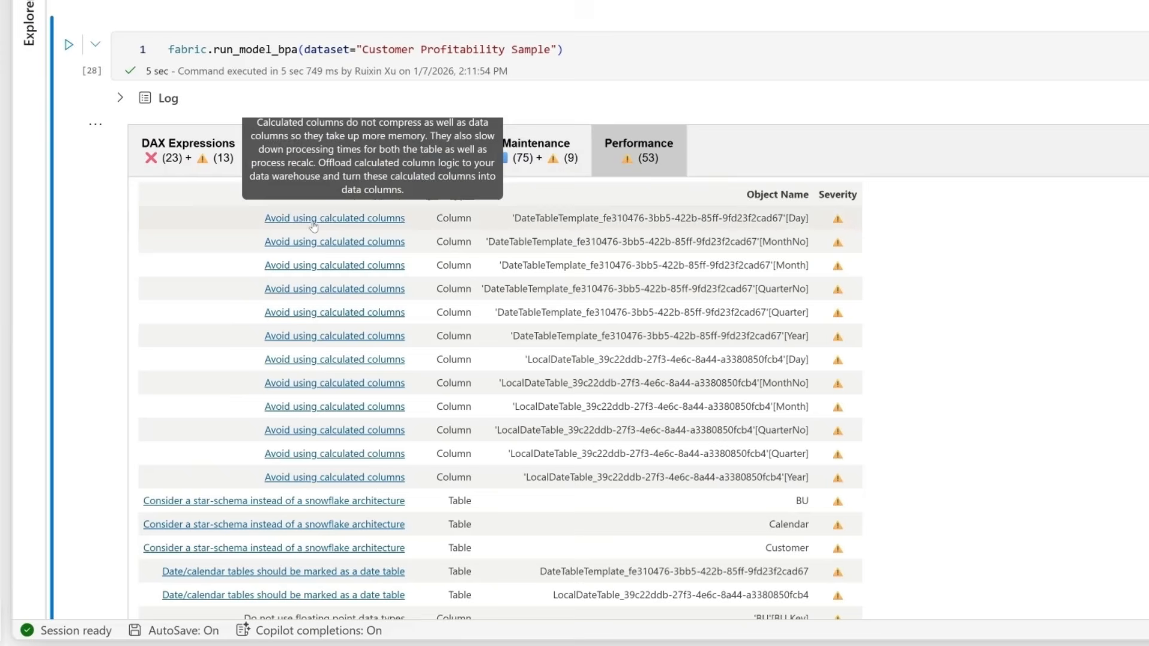
{"action": "scroll", "coordinate": [111, 234], "scroll_direction": "down", "scroll_amount": 9}
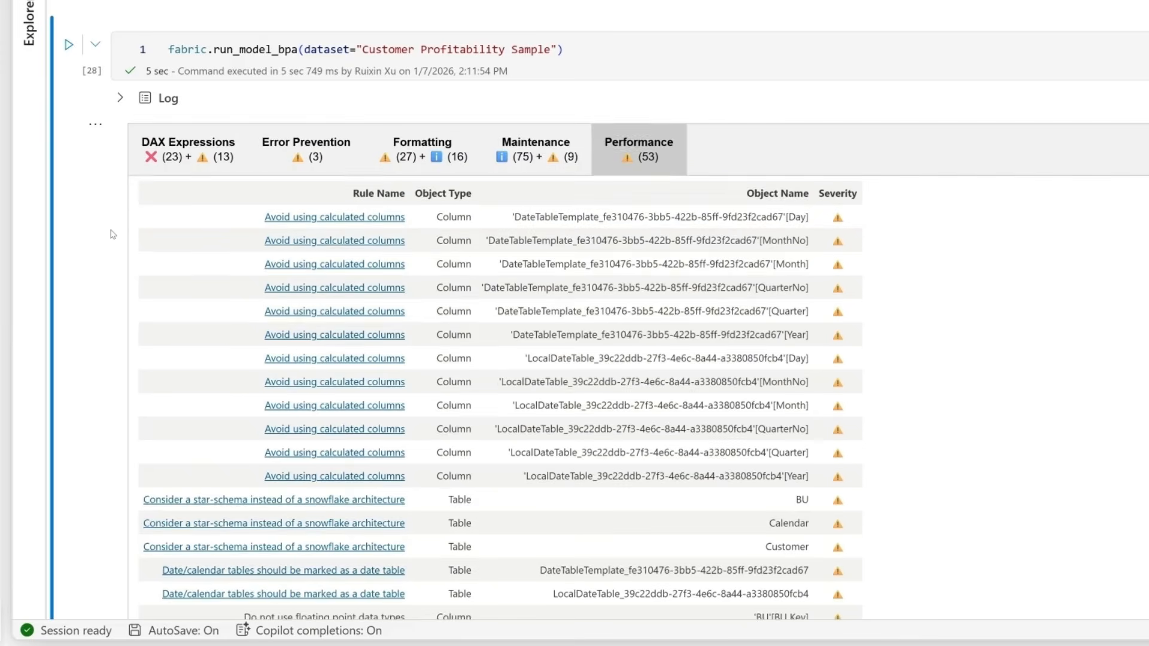
{"action": "scroll", "coordinate": [73, 388], "scroll_direction": "down", "scroll_amount": 10}
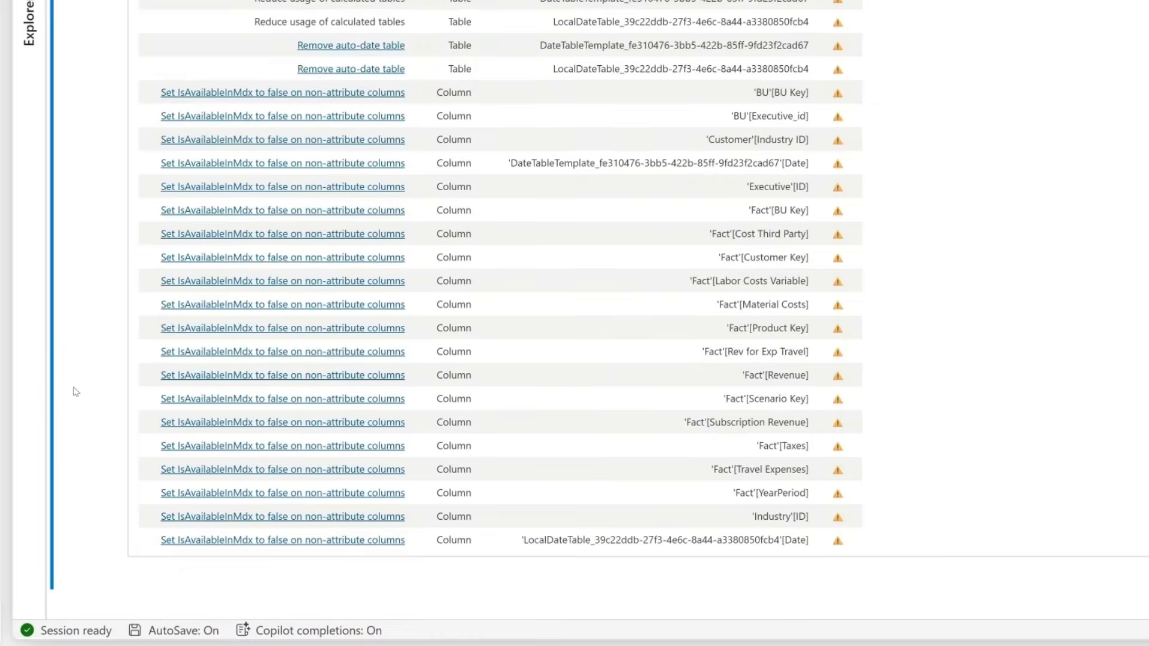
Step: Run the translate_semantic_model cell for Customer Profitability Sample with languages it-IT and zh-CN, and expand the 事实 table in the Chinese version of the report
{"action": "scroll", "coordinate": [79, 379], "scroll_direction": "down", "scroll_amount": 4}
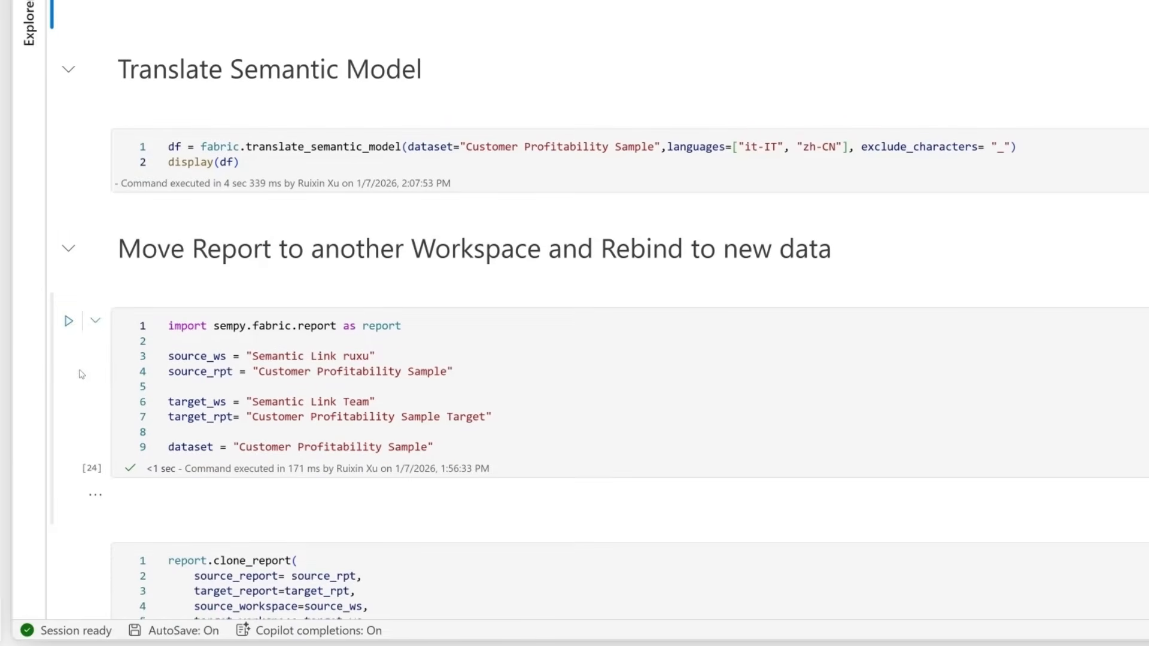
{"action": "left_click", "coordinate": [66, 144]}
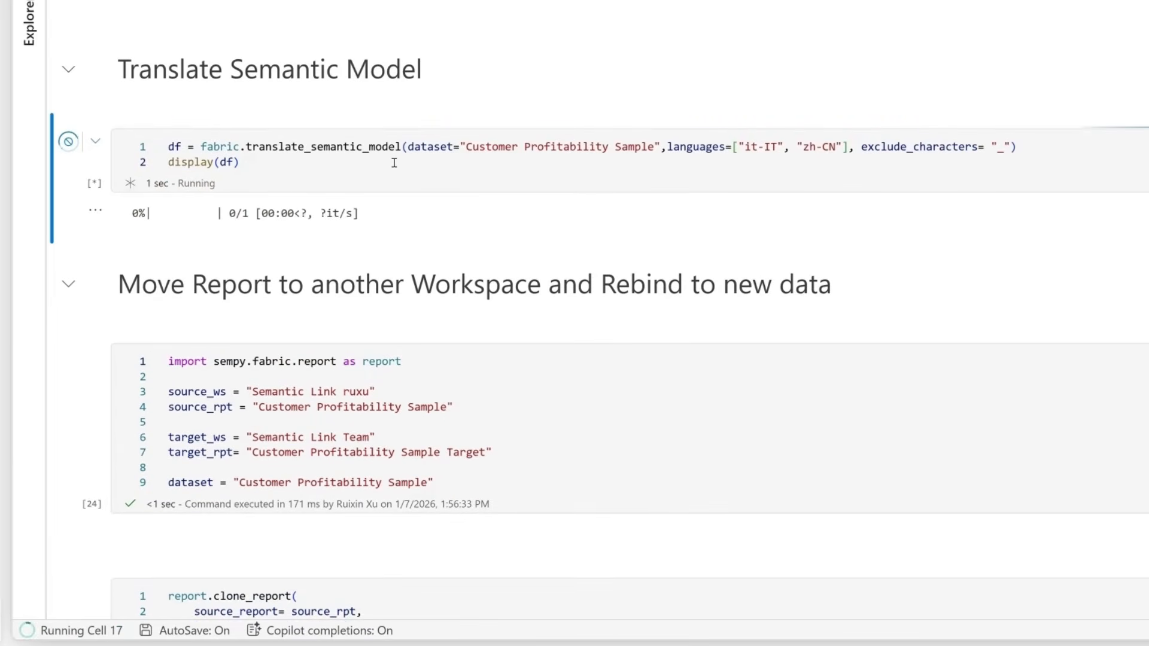
{"action": "scroll", "coordinate": [394, 173], "scroll_direction": "down", "scroll_amount": 1}
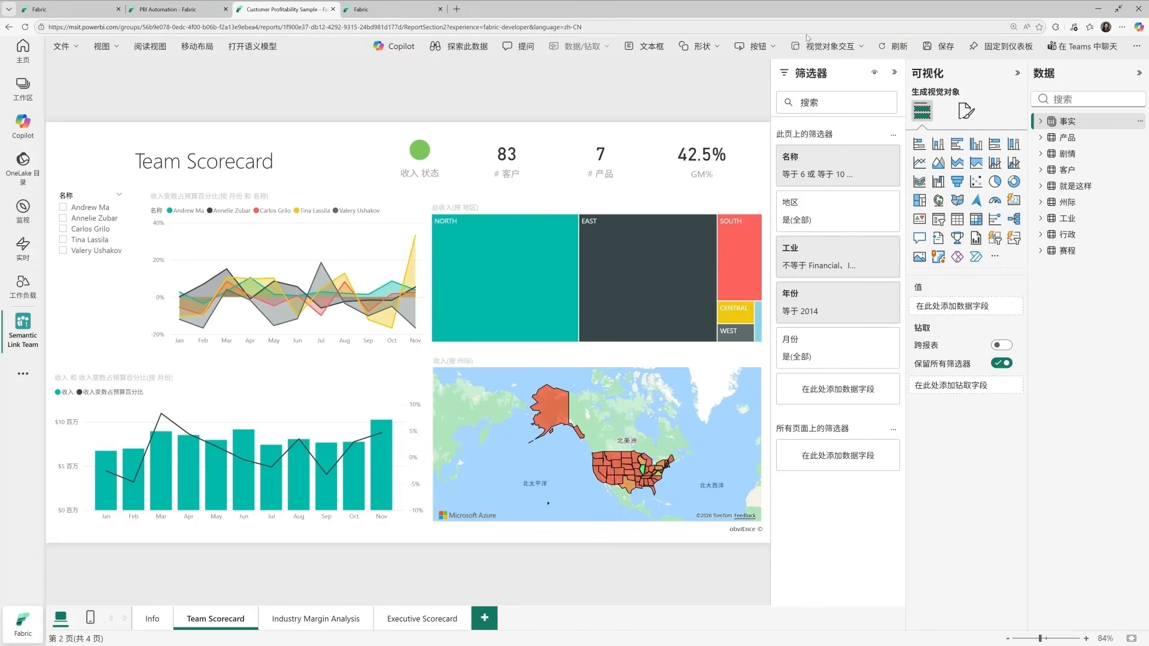
{"action": "left_click", "coordinate": [1041, 122]}
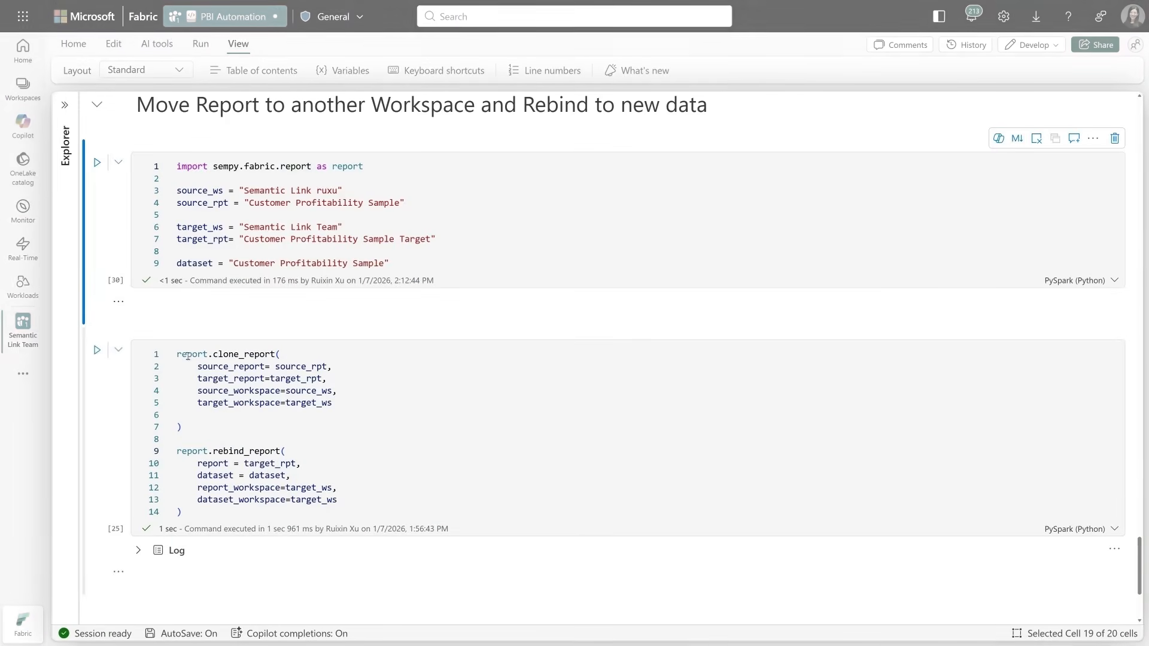
Step: Run the clone_report and rebind_report cell to copy Customer Profitability Sample to Semantic Link Team as Customer Profitability Sample Target and rebind it to that workspace's dataset
{"action": "double_click", "coordinate": [270, 354]}
{"action": "left_click", "coordinate": [230, 452]}
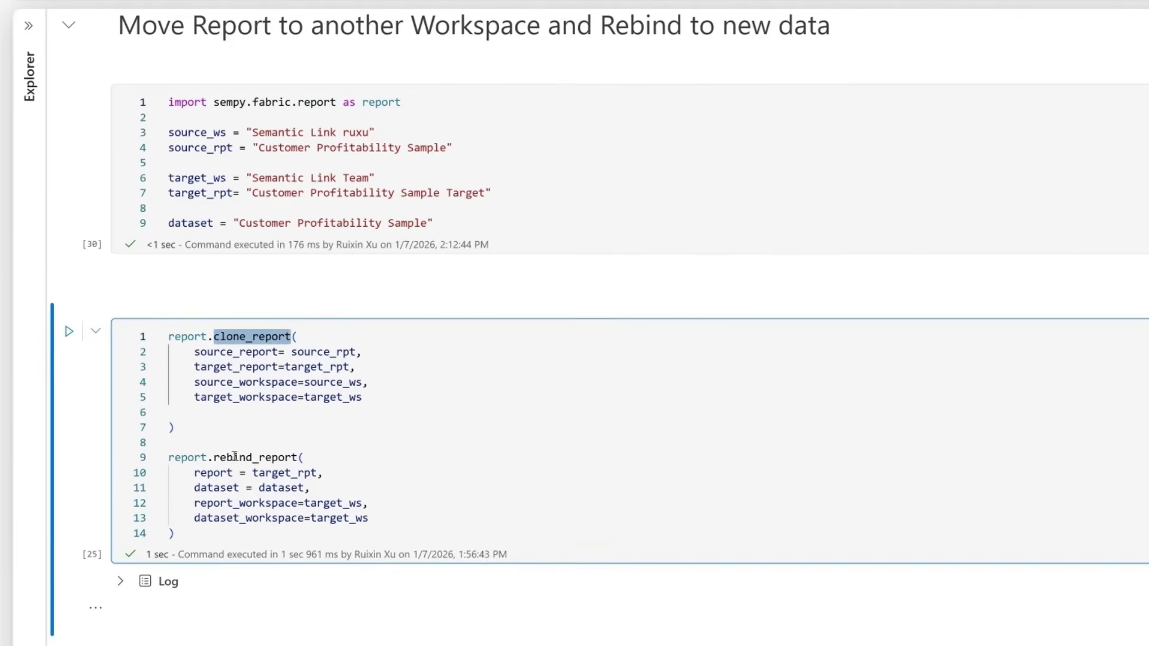
{"action": "left_click", "coordinate": [69, 333]}
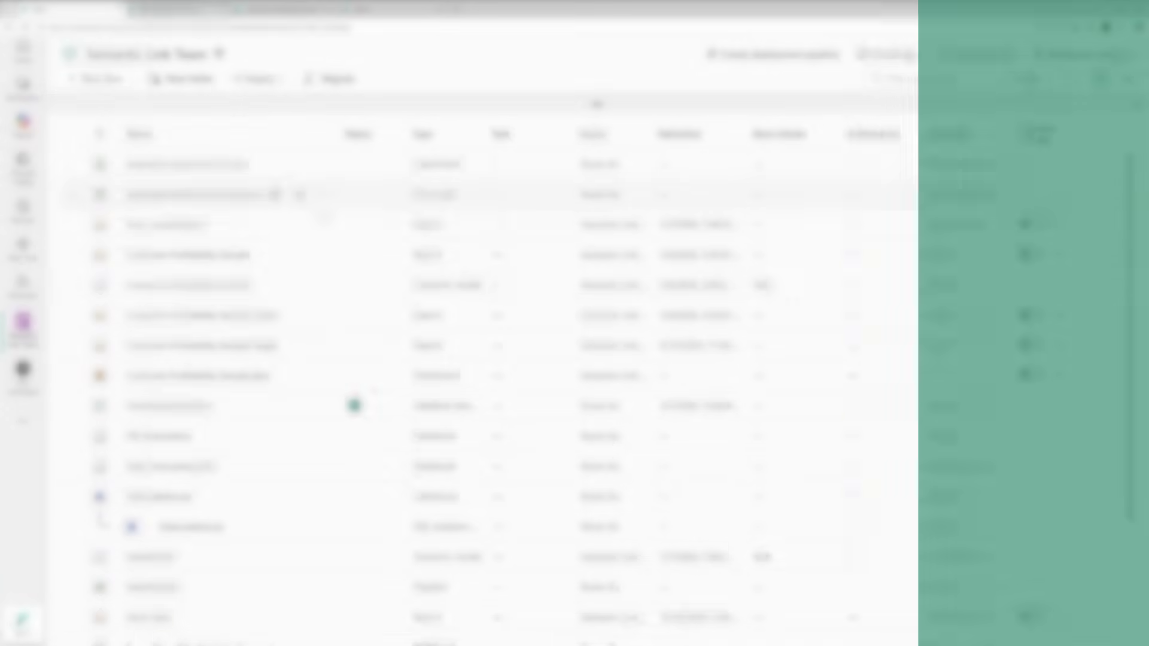
Step: View the item lineage of the Customer Profitability Sample Target report in the Semantic Link Team workspace
{"action": "left_click", "coordinate": [323, 316]}
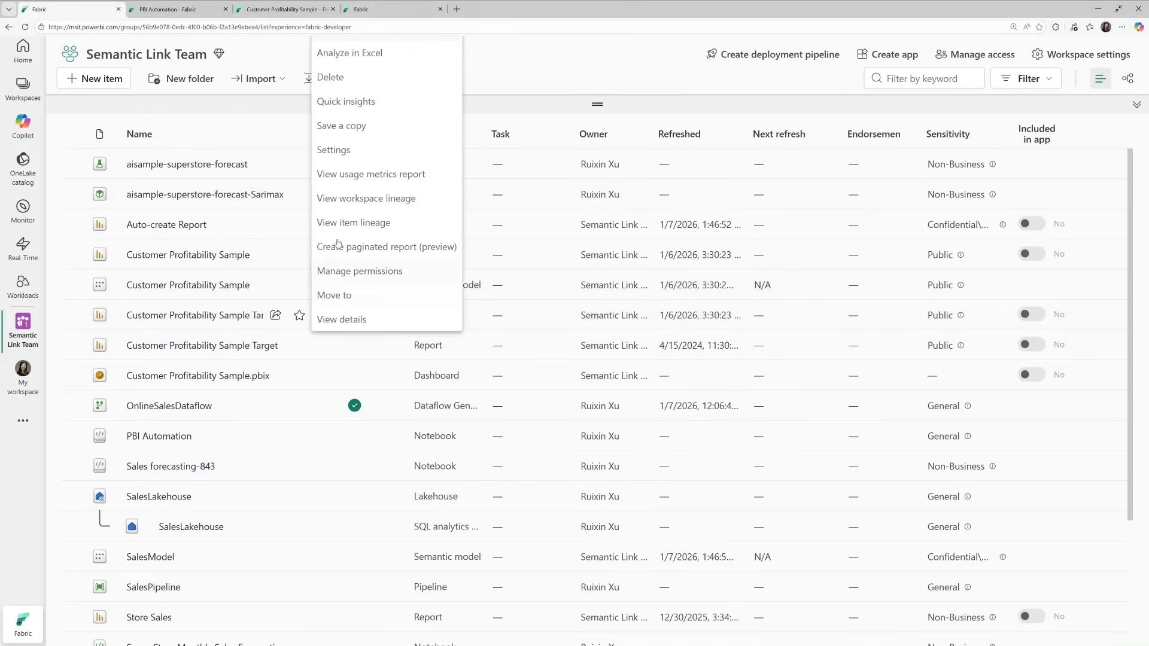
{"action": "left_click", "coordinate": [353, 223]}
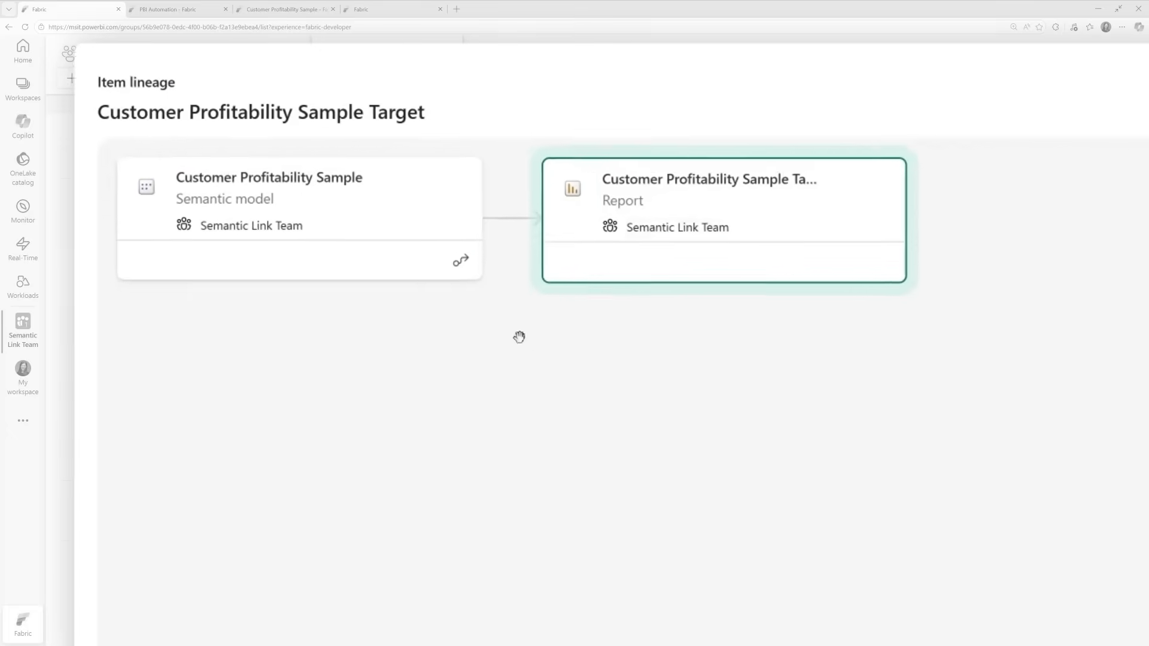